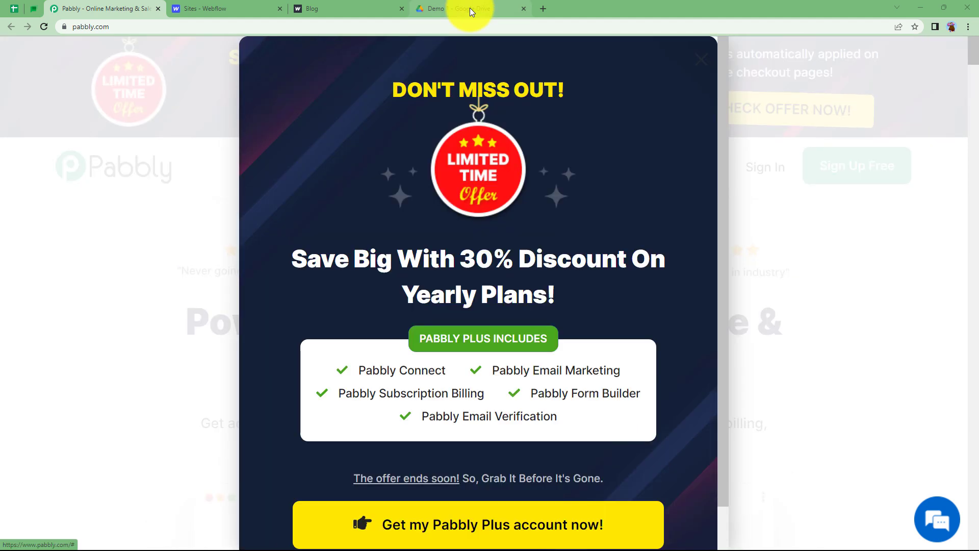
# Look over the Demo 1 folder in Google Drive, the Webflow sites dashboard and the Poster Competition blog page, and return to Pabbly
pyautogui.click(470, 7)
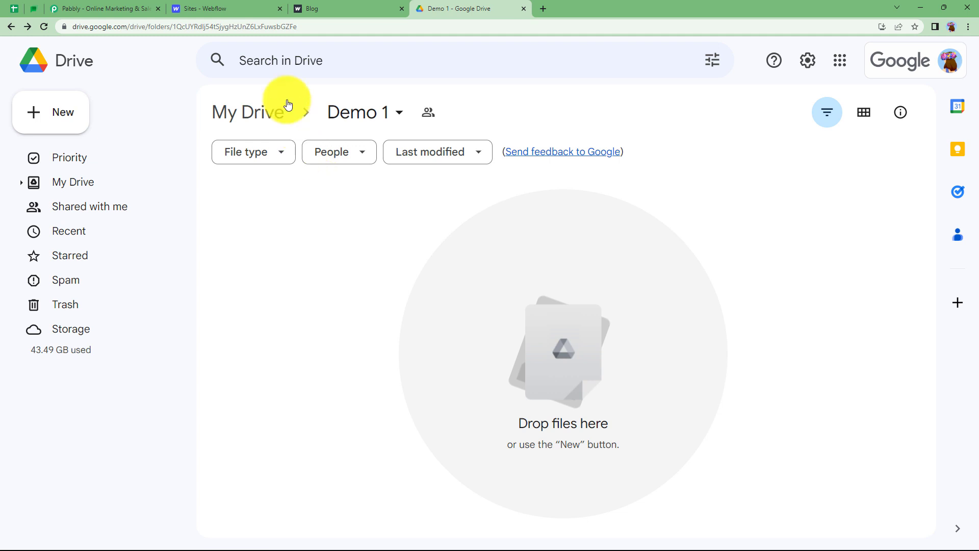
pyautogui.click(257, 5)
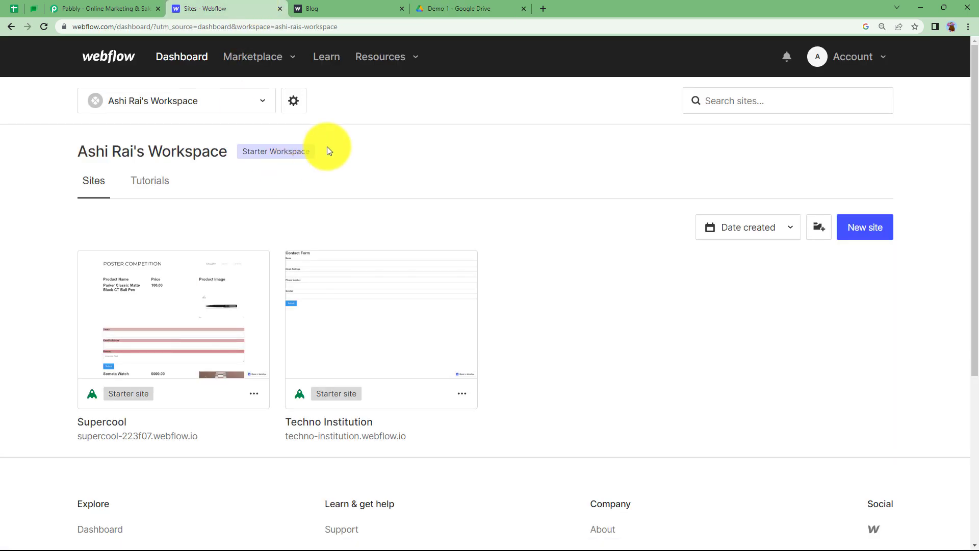
pyautogui.click(355, 5)
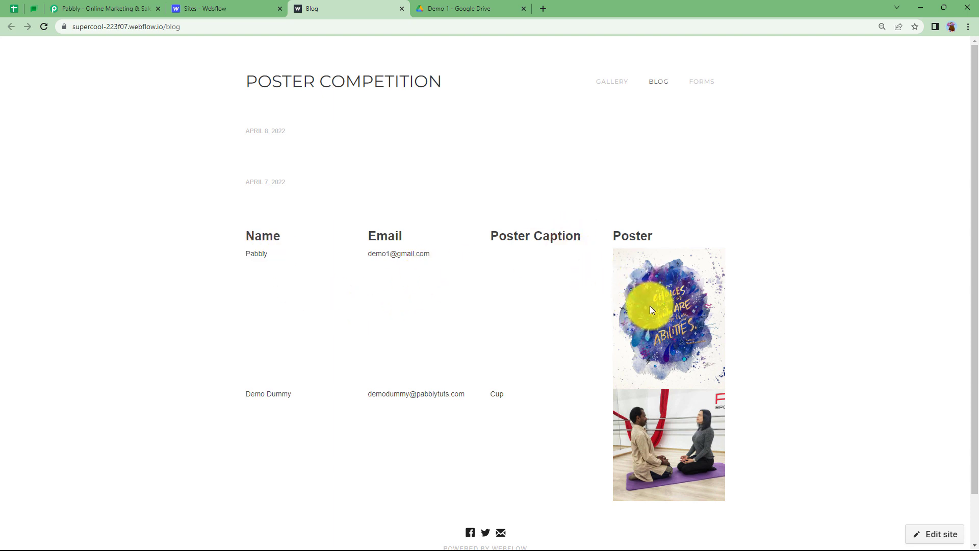
pyautogui.click(128, 6)
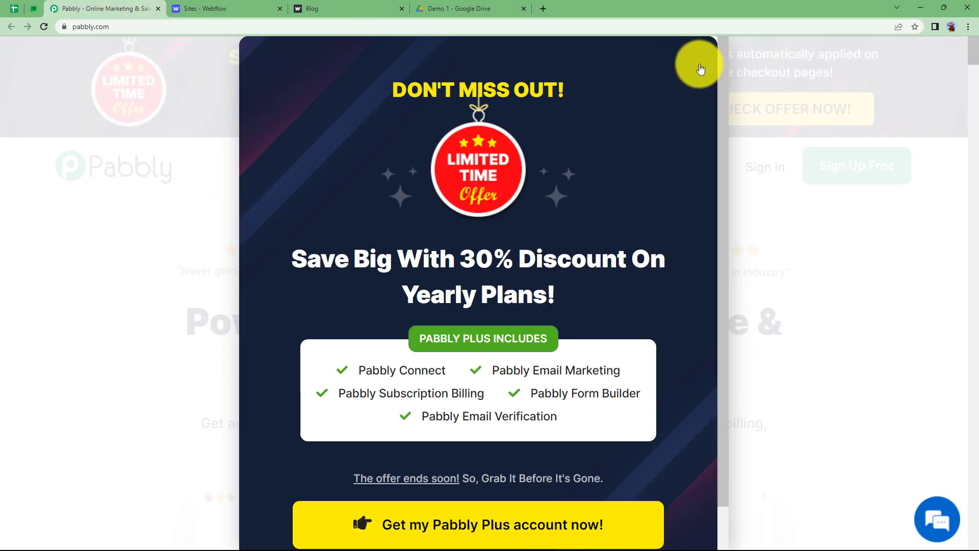
# Dismiss the discount offer, sign in to Pabbly and open Pabbly Connect from the list of apps
pyautogui.click(685, 71)
pyautogui.click(766, 168)
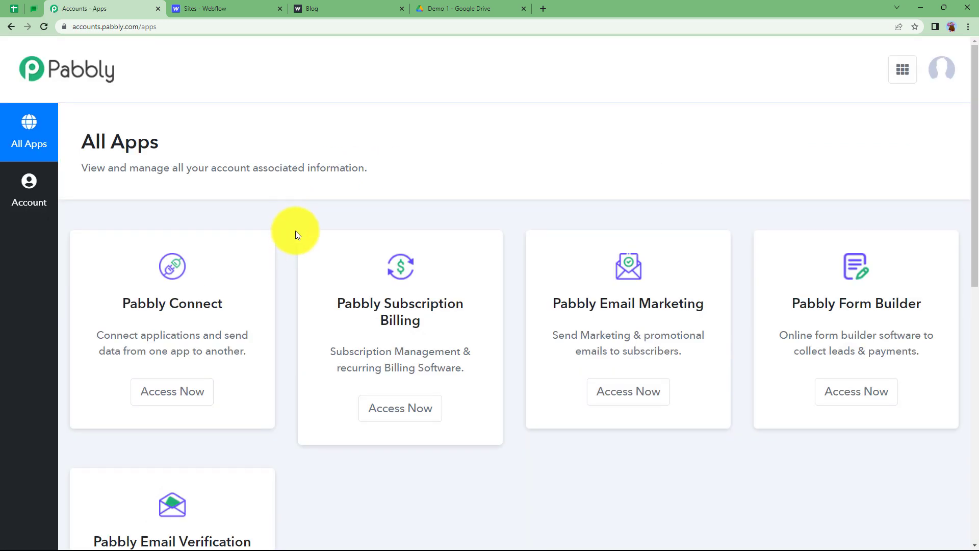
pyautogui.scroll(-5, 303, 238)
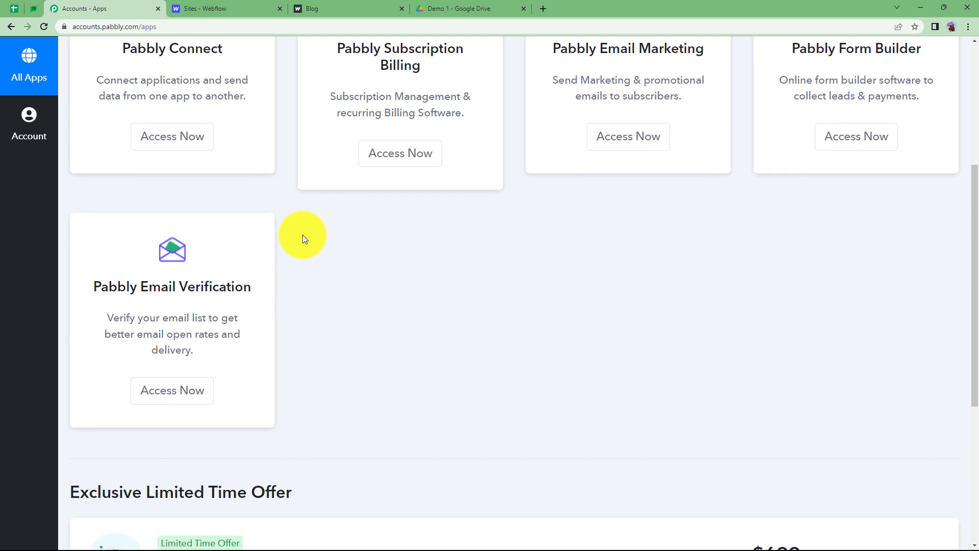
pyautogui.scroll(4, 304, 238)
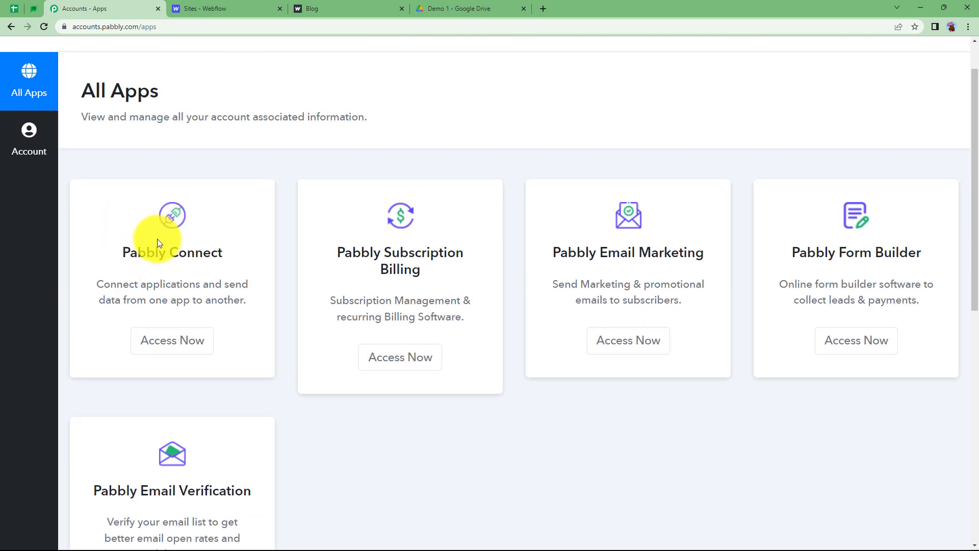
pyautogui.click(162, 348)
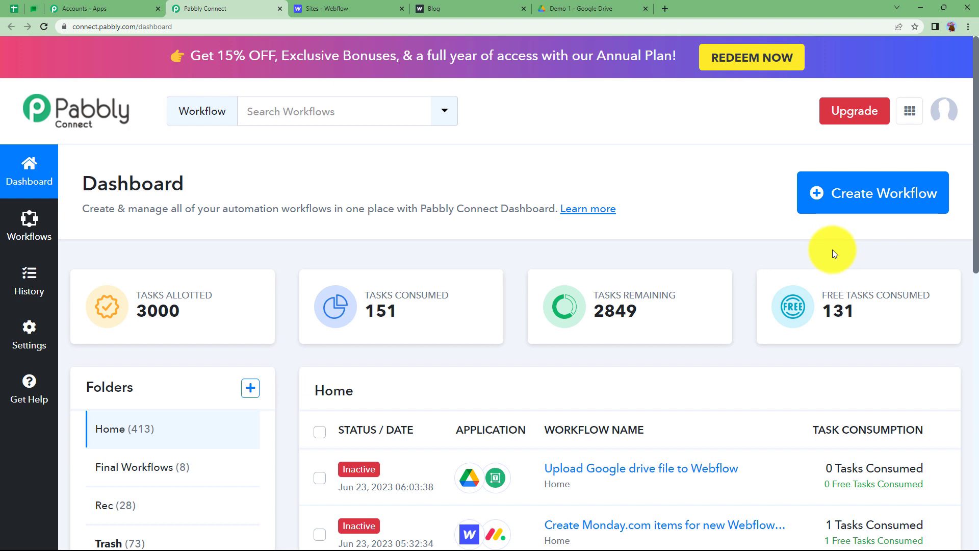
# Create a new workflow named "Upload Google Drive file to Webflow"
pyautogui.click(859, 202)
pyautogui.click(526, 289)
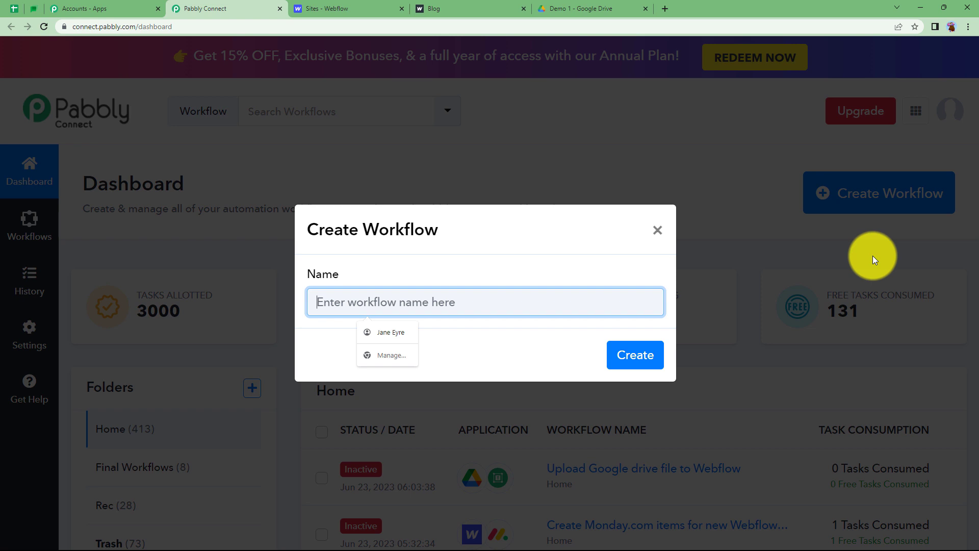
pyautogui.write('Upload Google Drive file to Webflow')
pyautogui.click(638, 355)
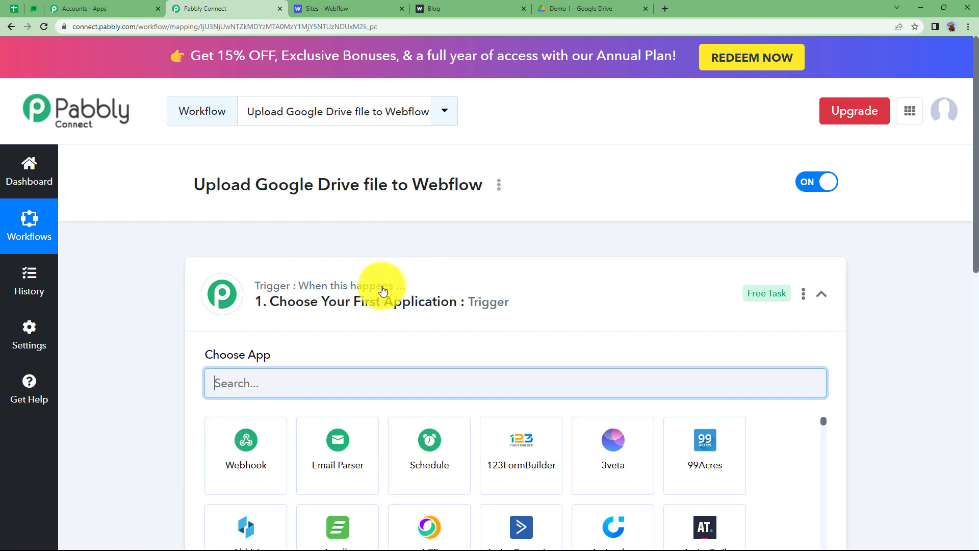
# Collapse the trigger section to review the workflow layout, and check the Google Drive folder and Webflow dashboard it connects
pyautogui.click(383, 291)
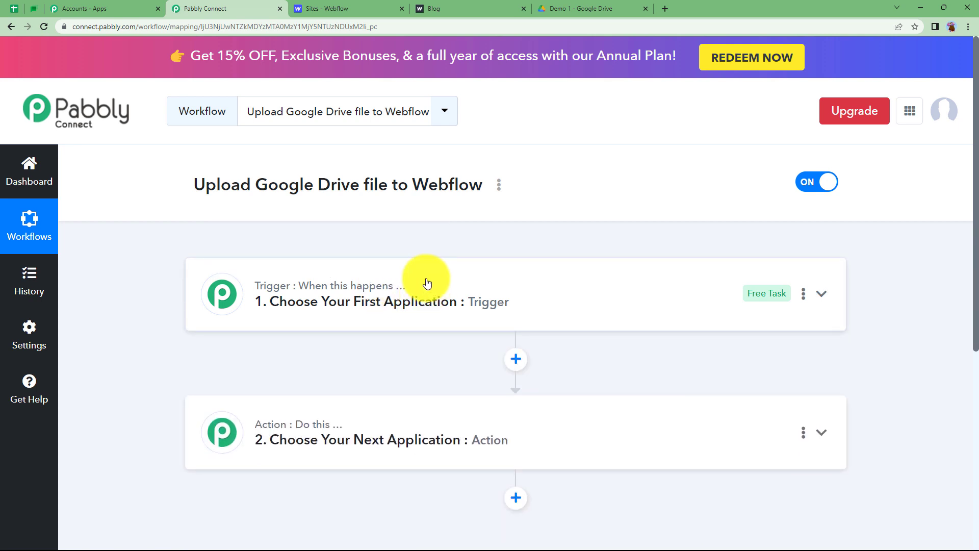
pyautogui.scroll(-2, 428, 294)
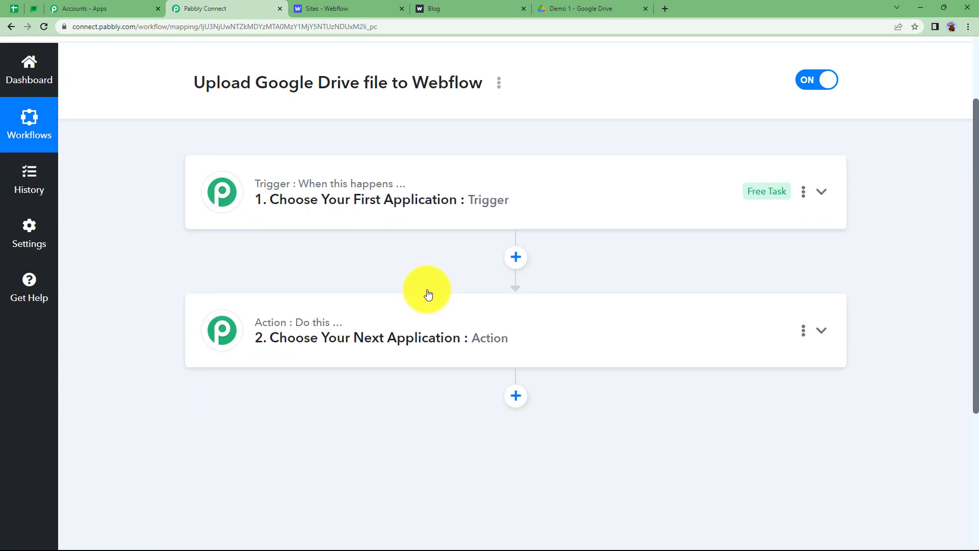
pyautogui.scroll(1, 521, 84)
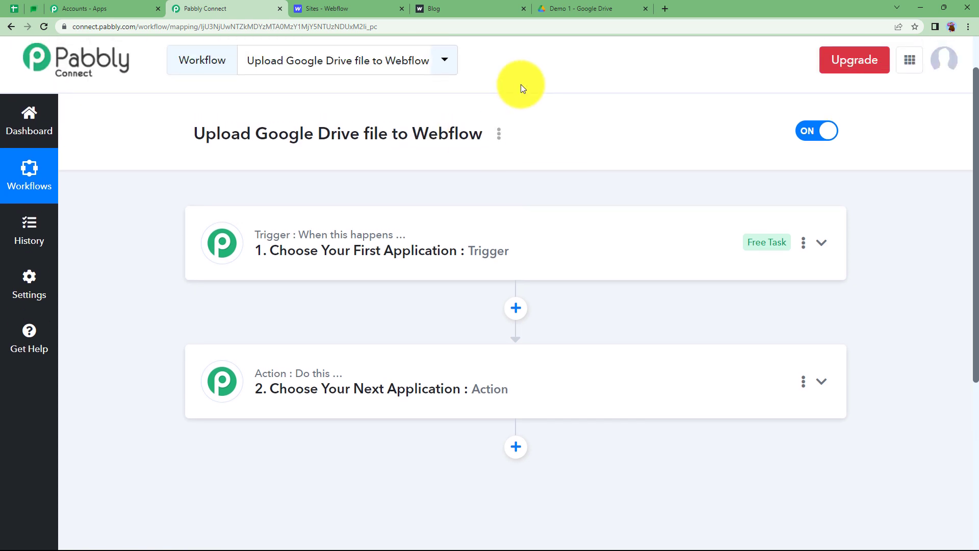
pyautogui.scroll(1, 521, 84)
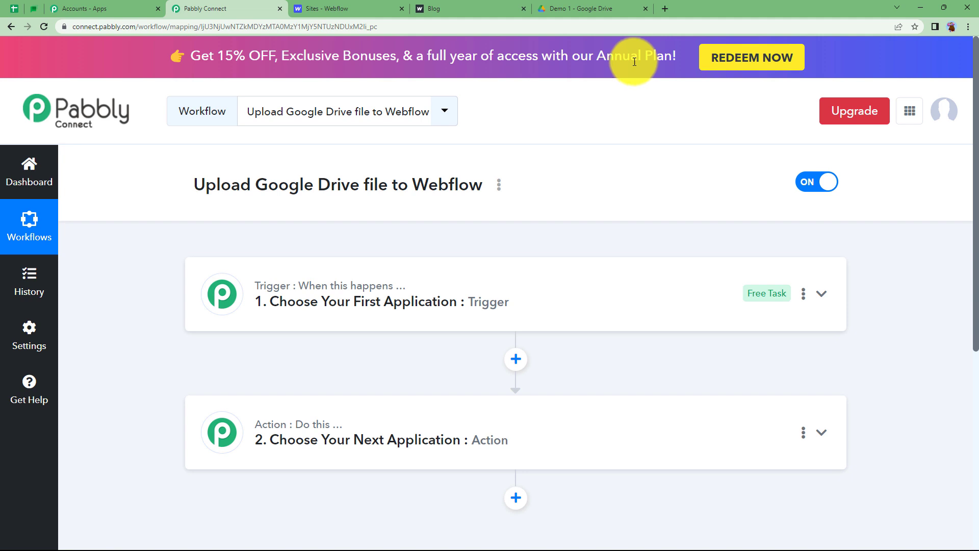
pyautogui.click(549, 5)
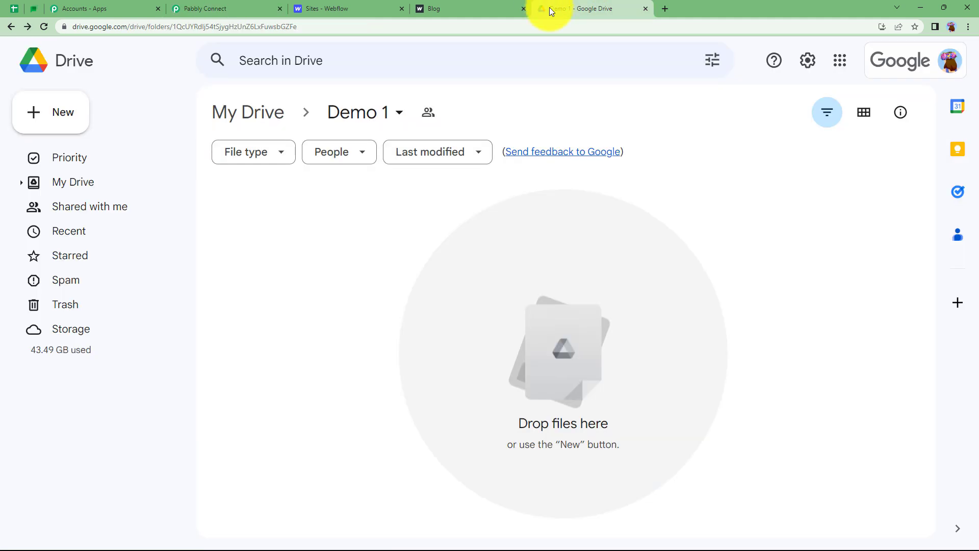
pyautogui.click(334, 5)
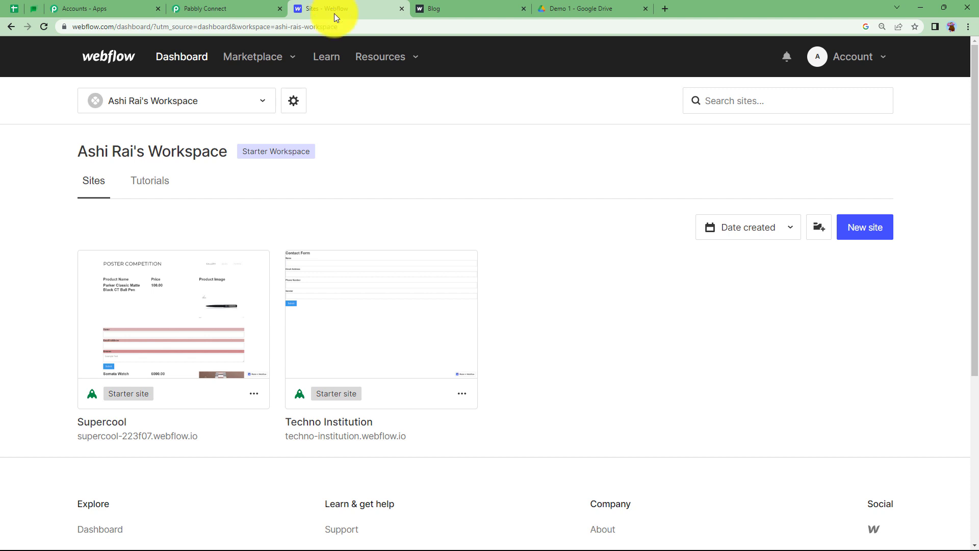
pyautogui.click(250, 4)
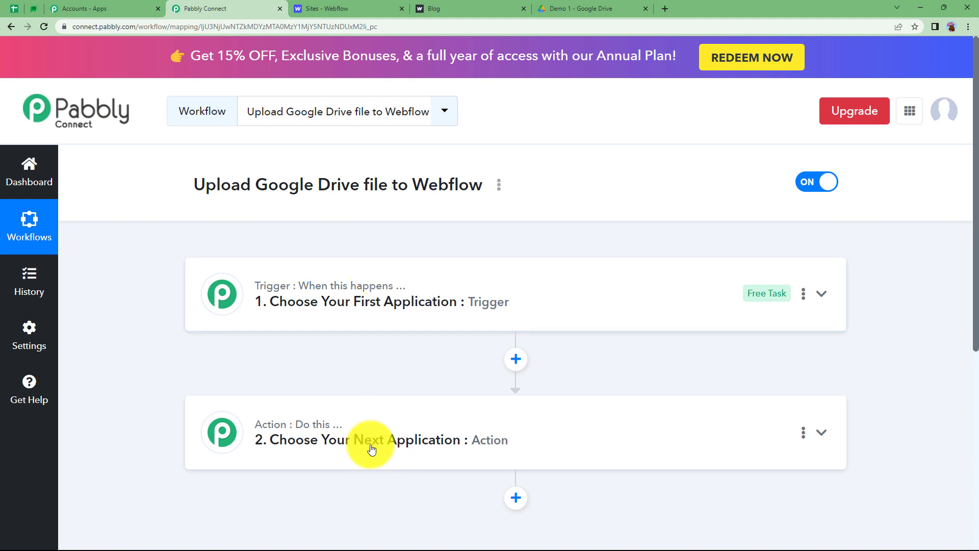
# Choose Google Drive as the workflow's trigger application
pyautogui.click(266, 293)
pyautogui.click(302, 376)
pyautogui.scroll(-1, 316, 349)
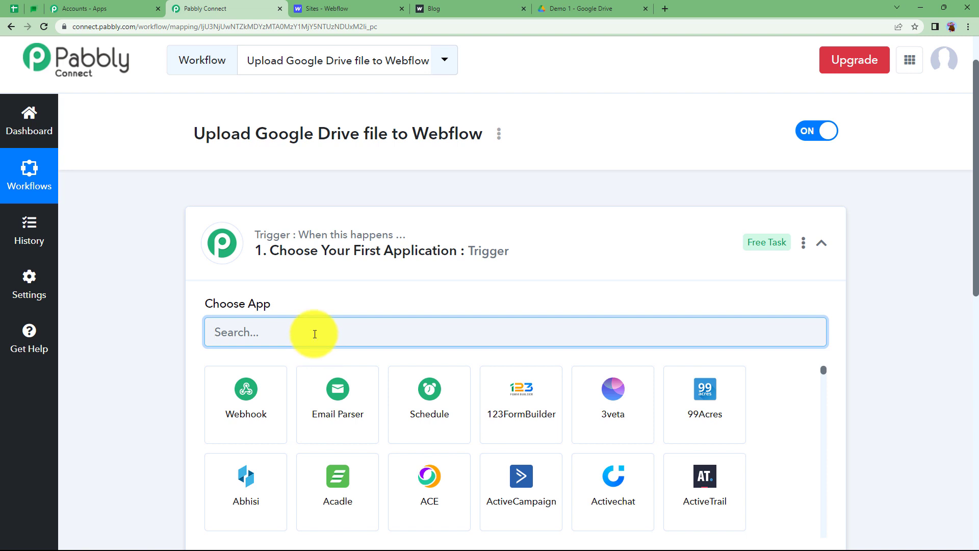
pyautogui.write('googl')
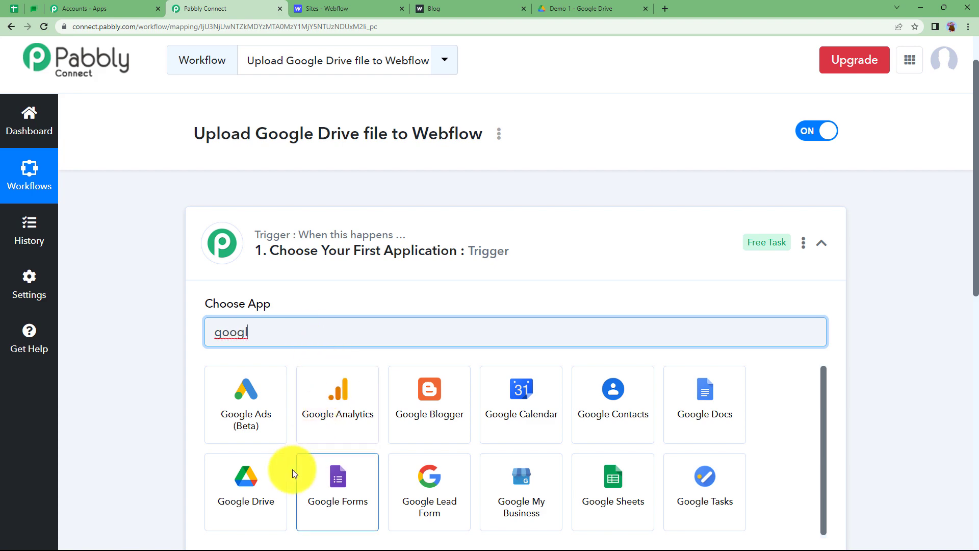
pyautogui.click(273, 475)
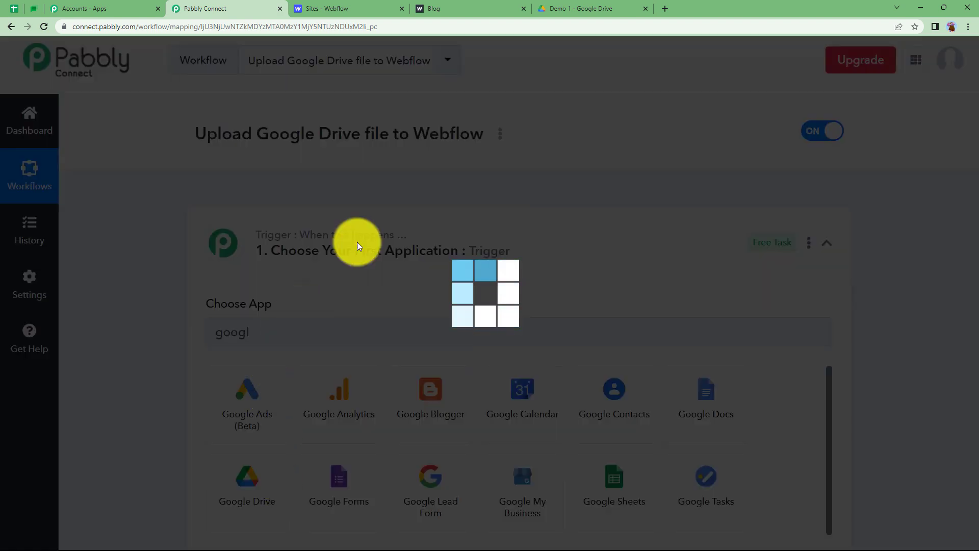
pyautogui.click(555, 7)
pyautogui.click(202, 7)
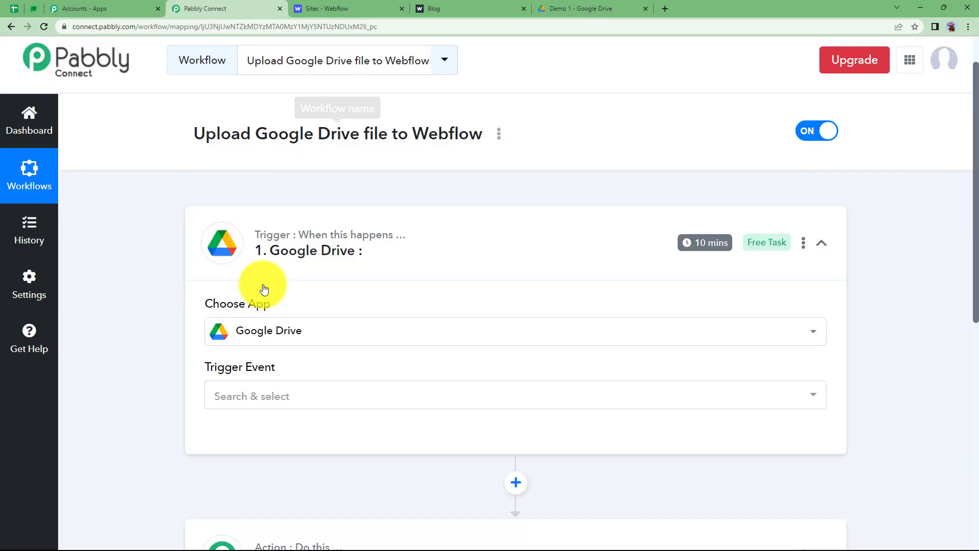
# Choose Webflow as the application for the workflow's action step
pyautogui.click(300, 380)
pyautogui.click(267, 470)
pyautogui.write('webfl')
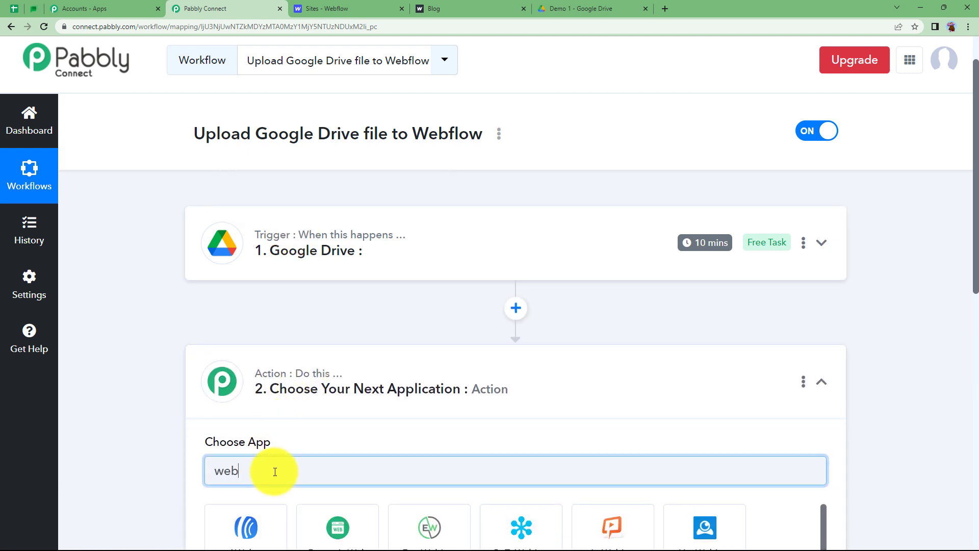
pyautogui.scroll(-3, 271, 469)
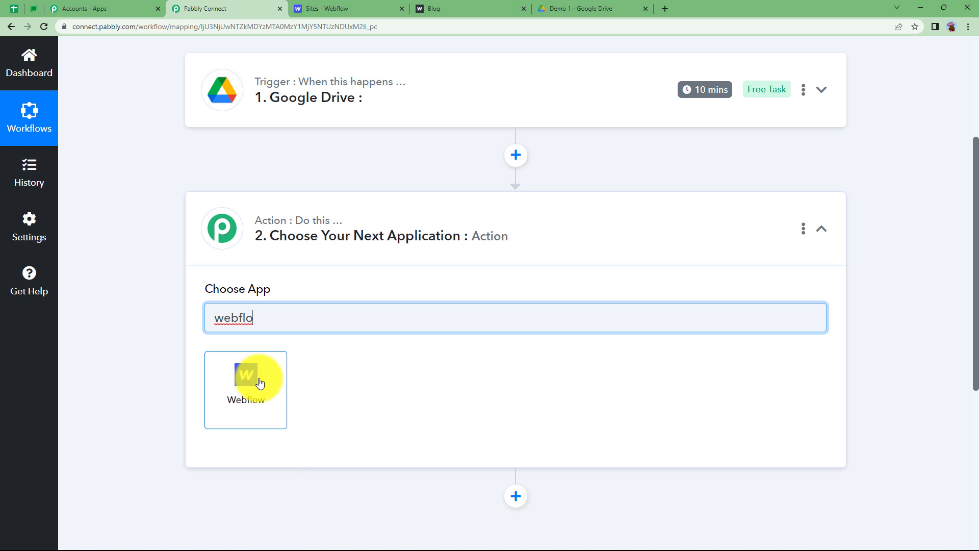
pyautogui.click(250, 380)
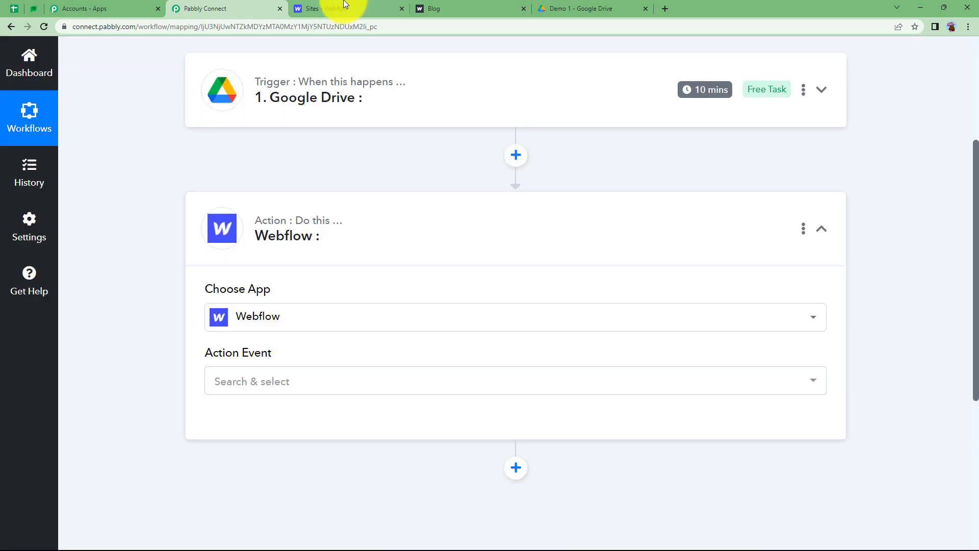
# View the Webflow dashboard and the site's blog page with the poster entries, and return to the workflow
pyautogui.click(337, 8)
pyautogui.click(442, 8)
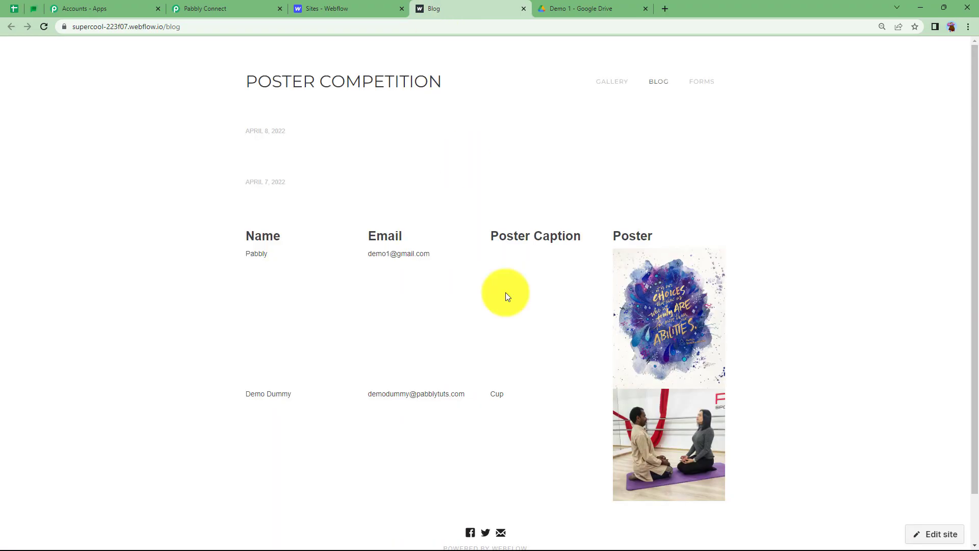
pyautogui.click(254, 8)
# Set the Google Drive trigger event to New File in Specific Folder and check the Demo 1 folder in Drive
pyautogui.click(291, 239)
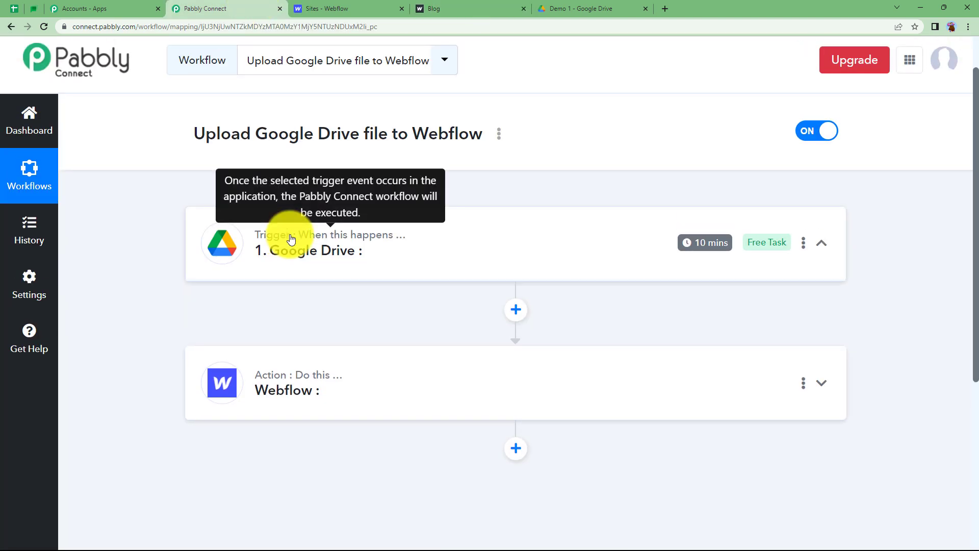
pyautogui.click(291, 255)
pyautogui.click(218, 337)
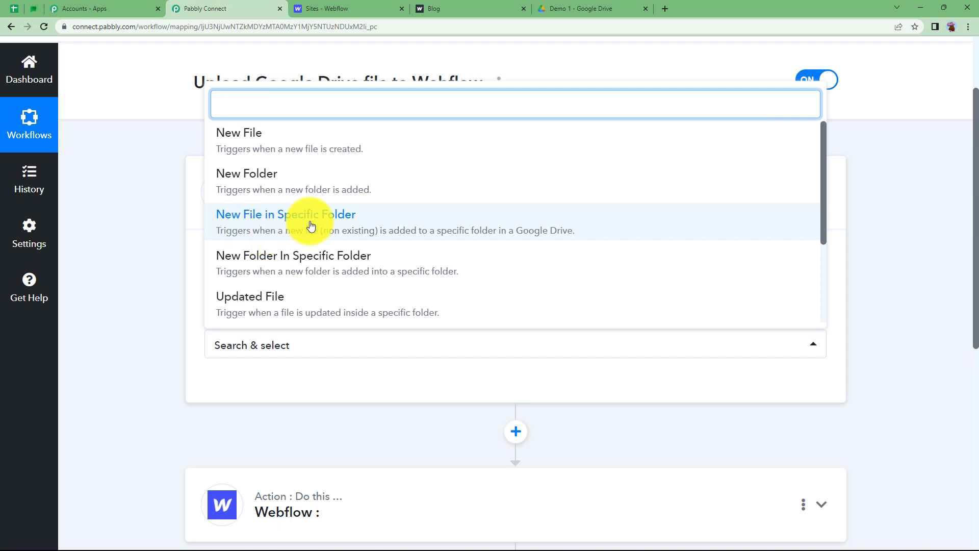
pyautogui.click(350, 224)
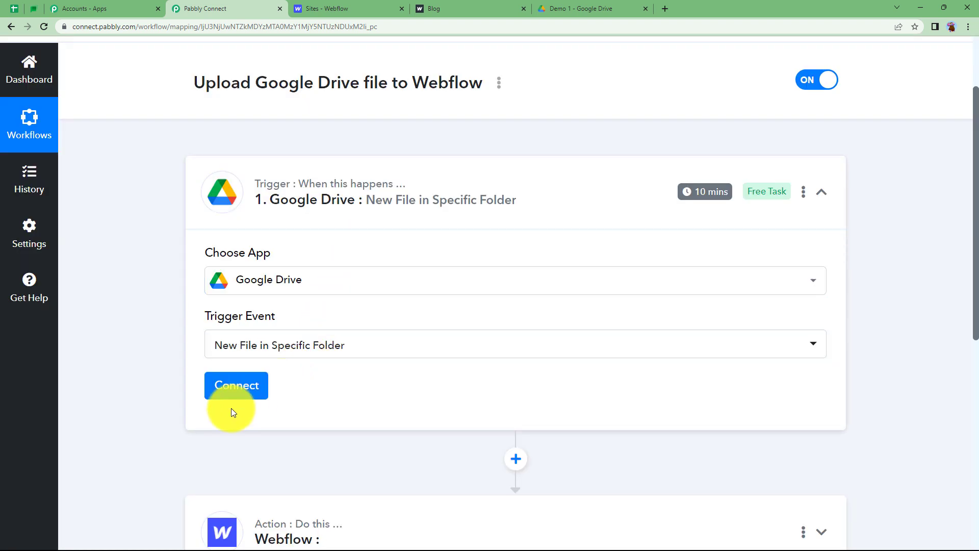
pyautogui.click(599, 7)
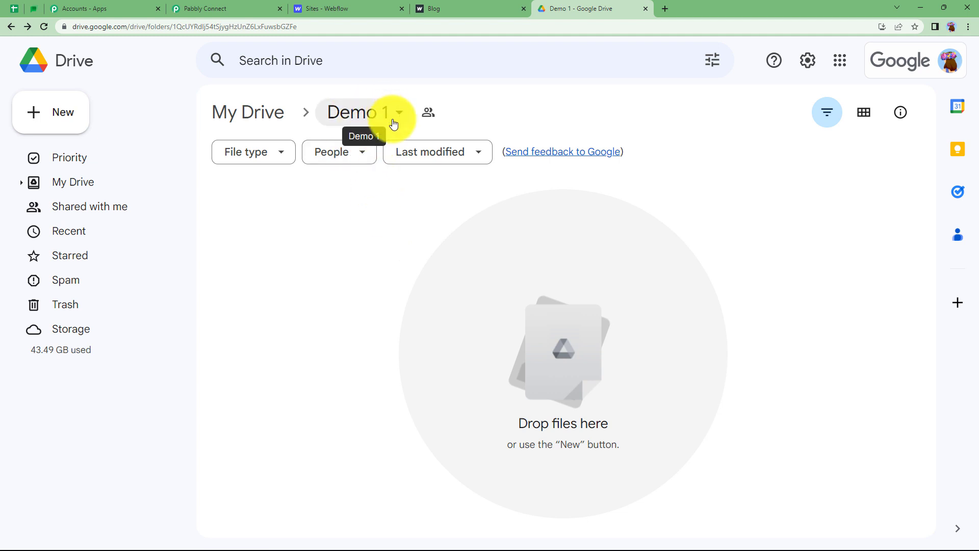
pyautogui.click(234, 6)
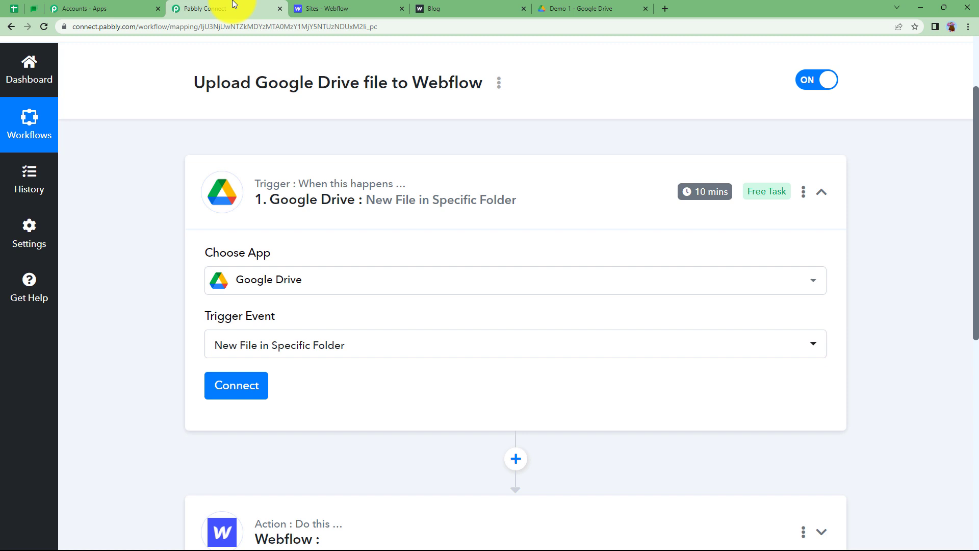
# Connect the trigger through a new Google Drive connection, allow Pabbly Connect access to the Google account, and check the Demo 1 folder in Drive
pyautogui.click(236, 395)
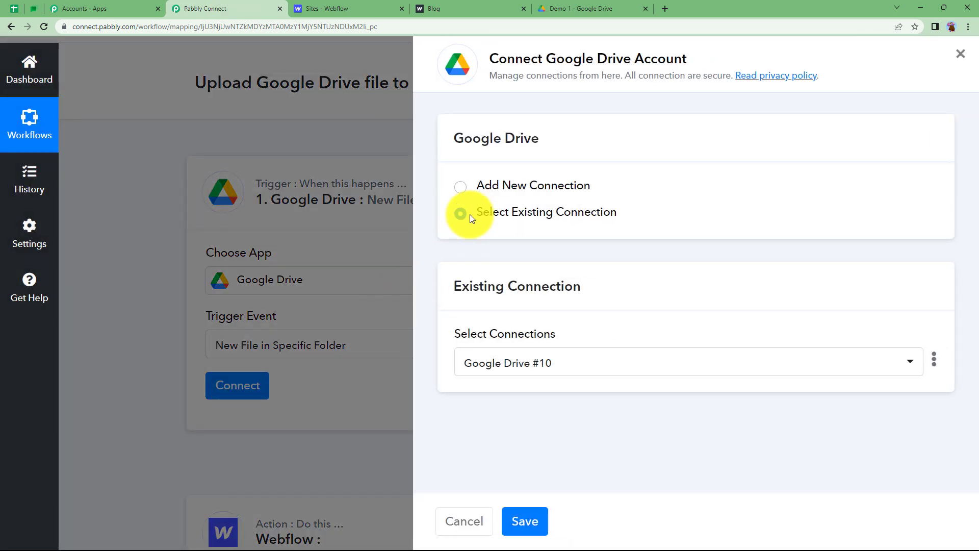
pyautogui.click(481, 191)
pyautogui.click(551, 354)
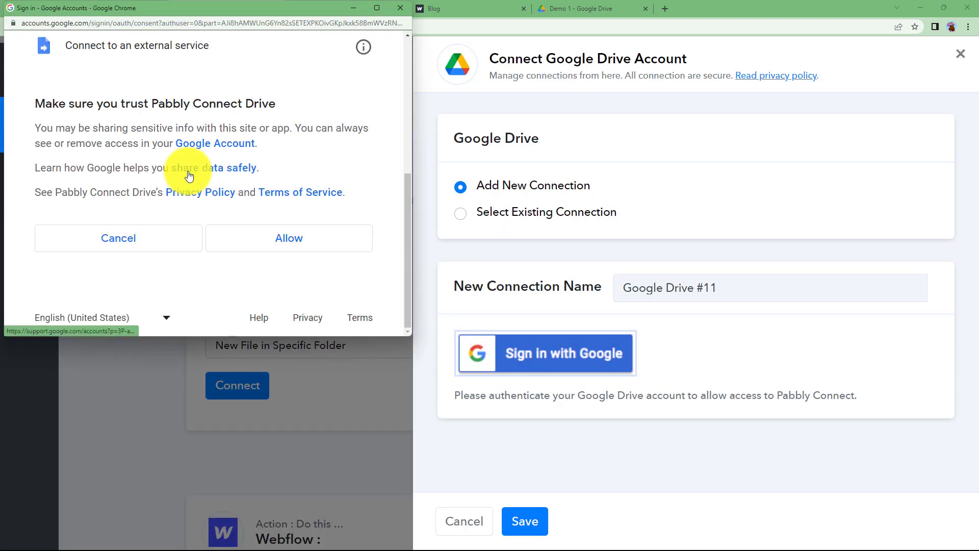
pyautogui.click(249, 243)
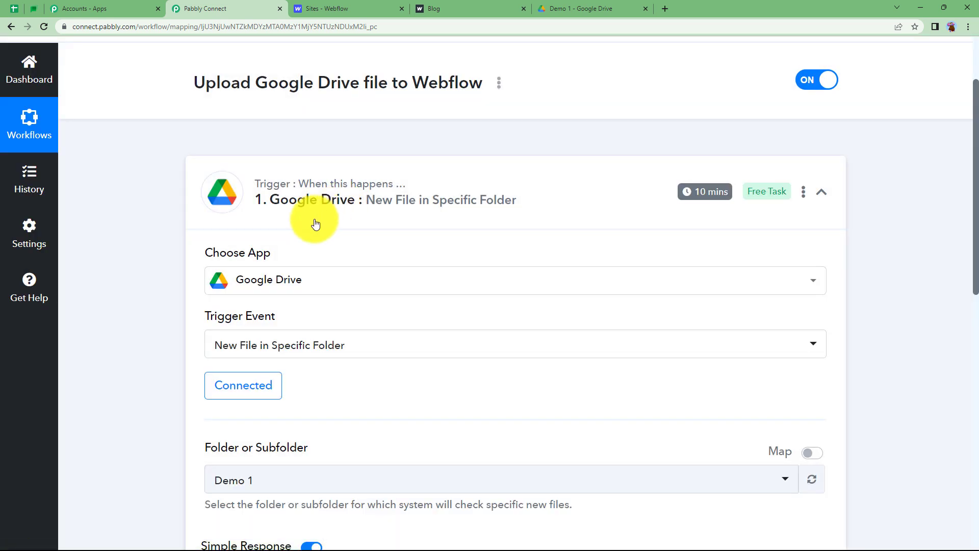
pyautogui.click(578, 10)
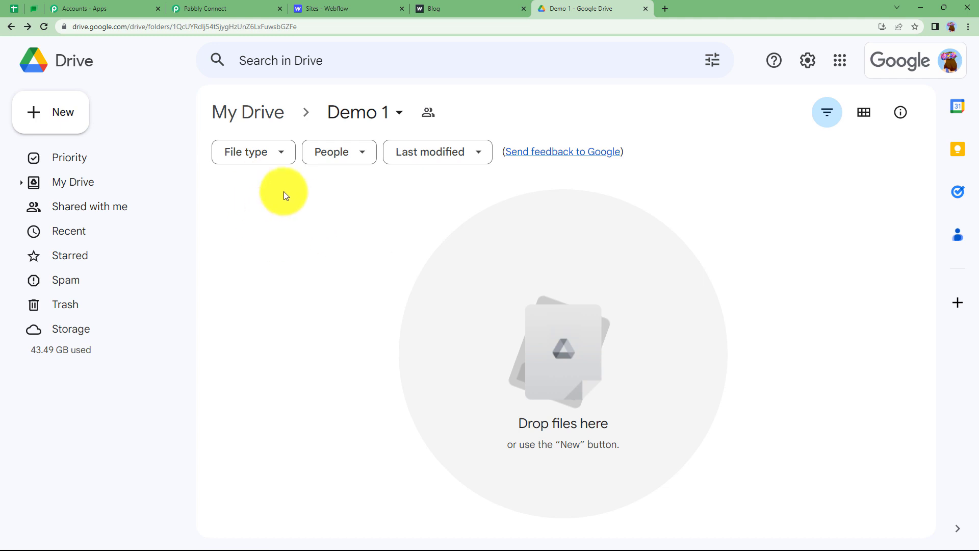
pyautogui.click(219, 9)
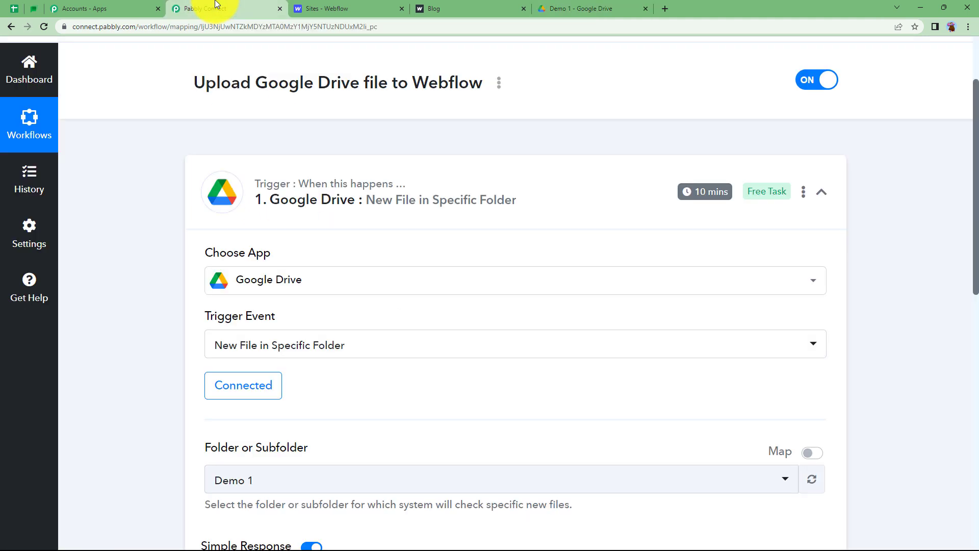
# Select Demo 1 as the folder for the Google Drive trigger and save it with a test request
pyautogui.scroll(-3, 161, 326)
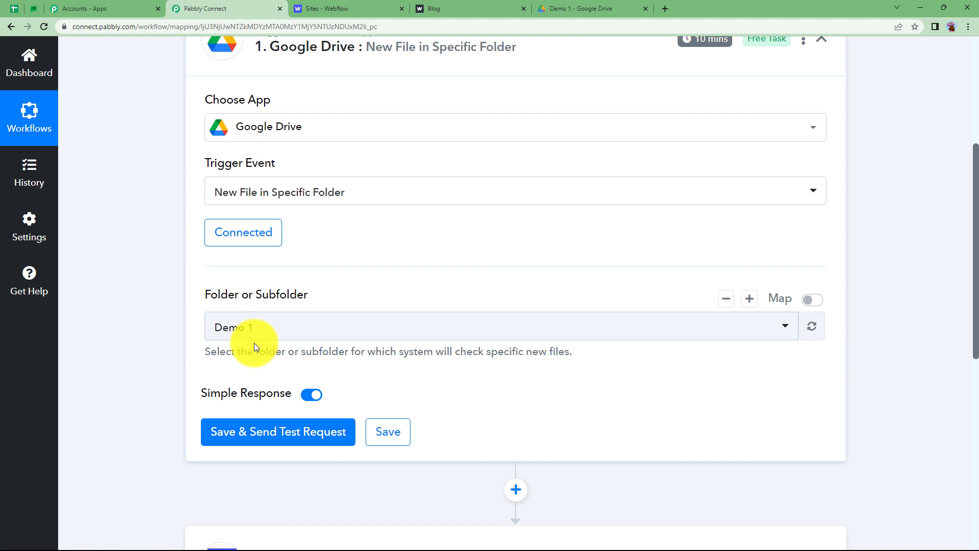
pyautogui.click(576, 8)
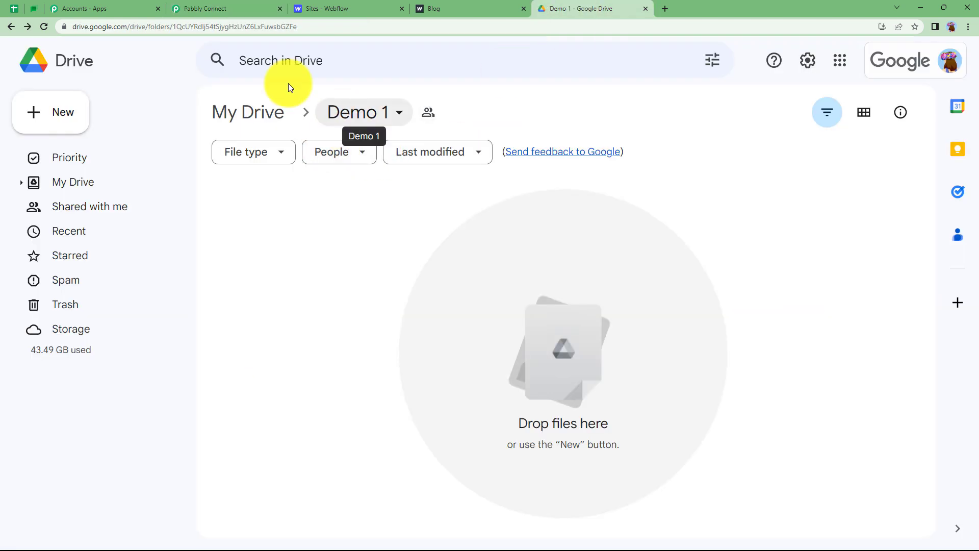
pyautogui.click(202, 6)
pyautogui.click(219, 324)
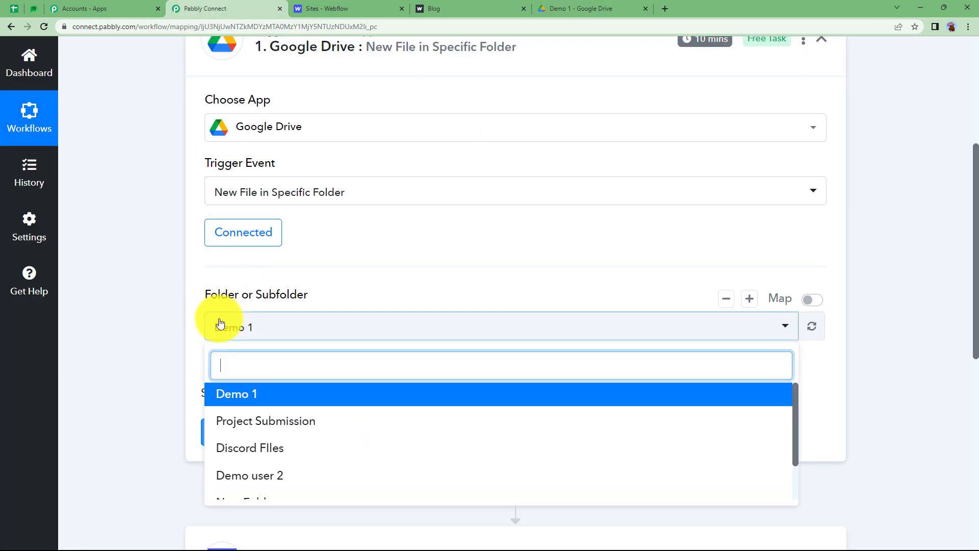
pyautogui.click(251, 401)
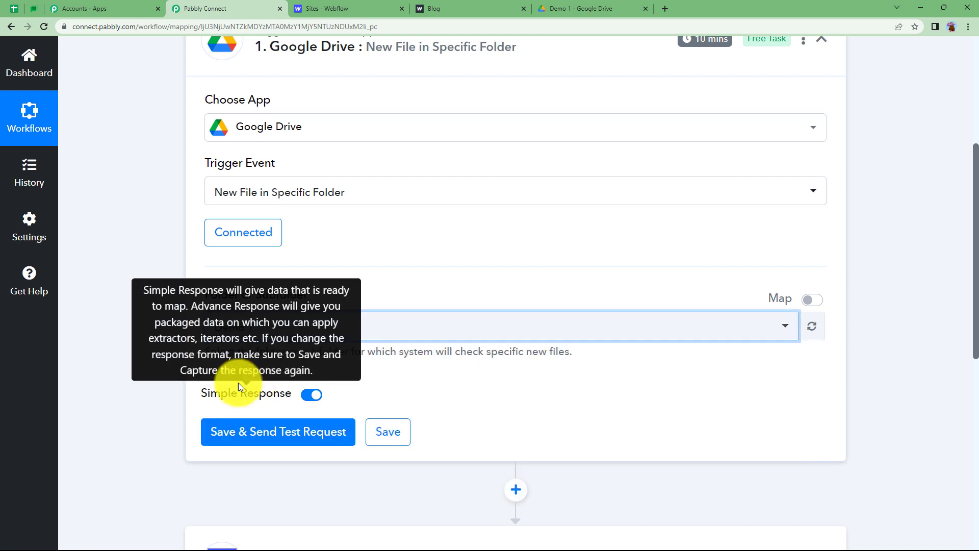
pyautogui.click(255, 434)
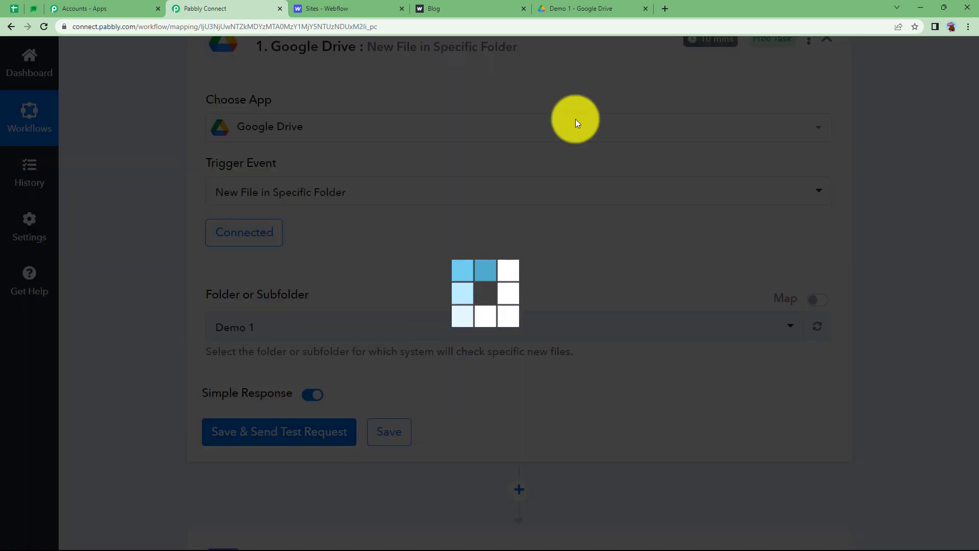
pyautogui.moveTo(580, 5)
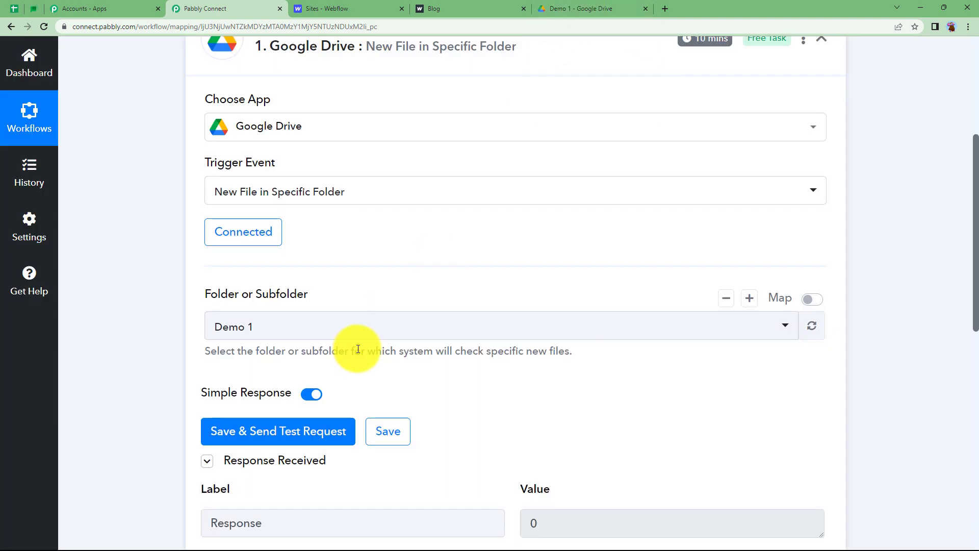
pyautogui.scroll(-2, 483, 396)
# Check the Demo 1 folder, then switch to the other Drive account and upload the Save Earth image from Downloads into the shared Demo 1 folder
pyautogui.click(581, 9)
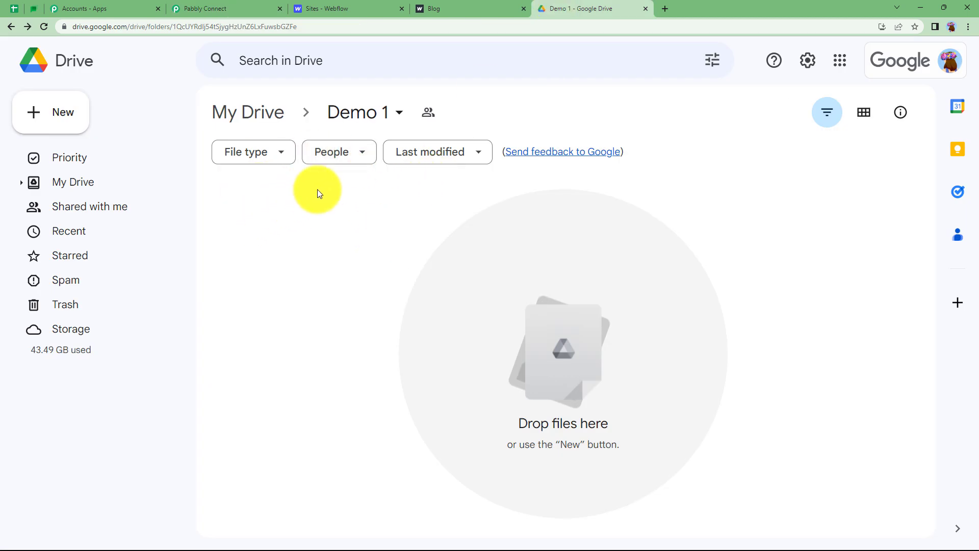
pyautogui.click(223, 5)
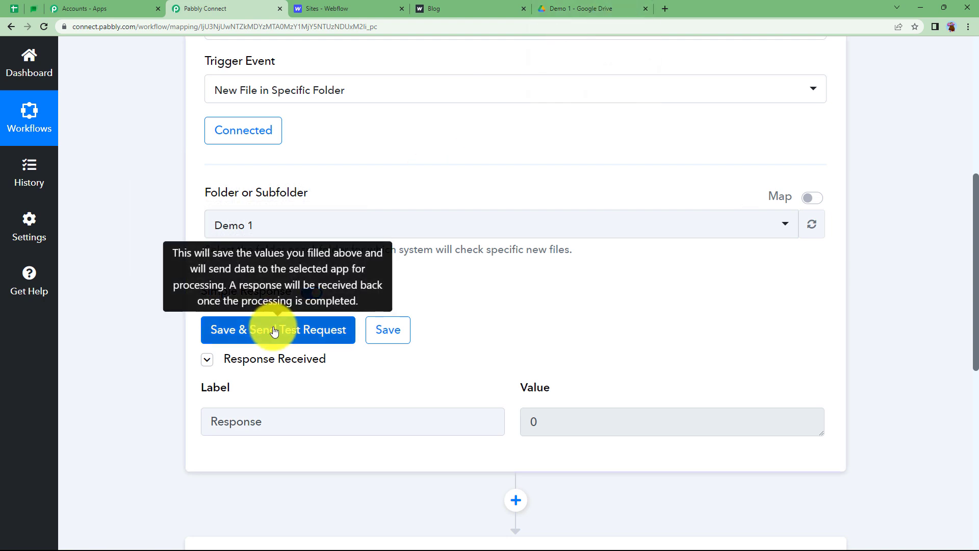
pyautogui.hotkey('alt', 'Tab')
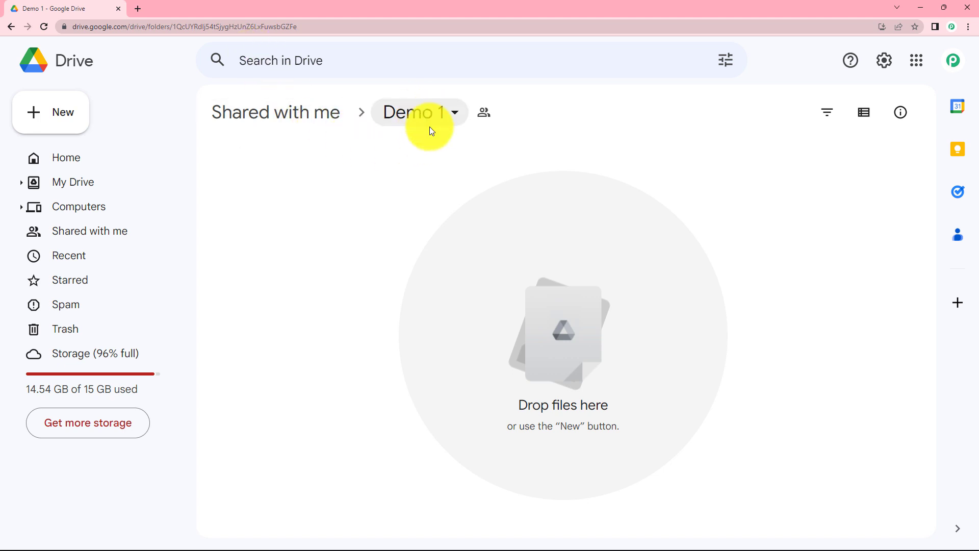
pyautogui.click(66, 110)
pyautogui.click(90, 151)
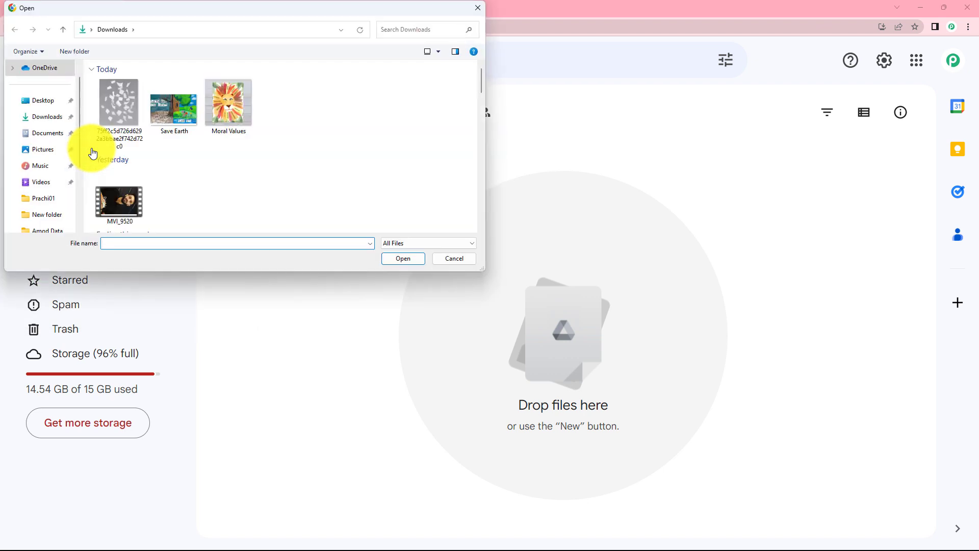
pyautogui.click(176, 124)
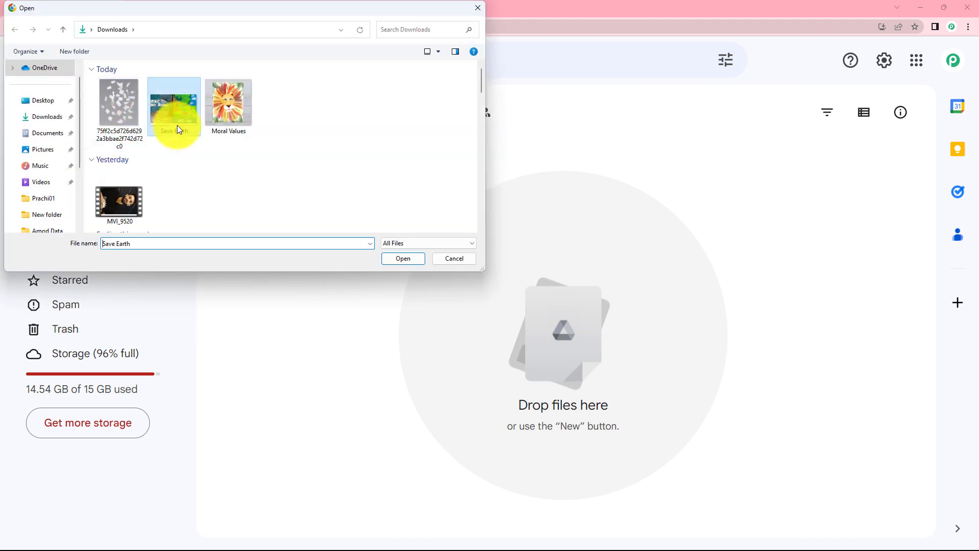
pyautogui.click(401, 258)
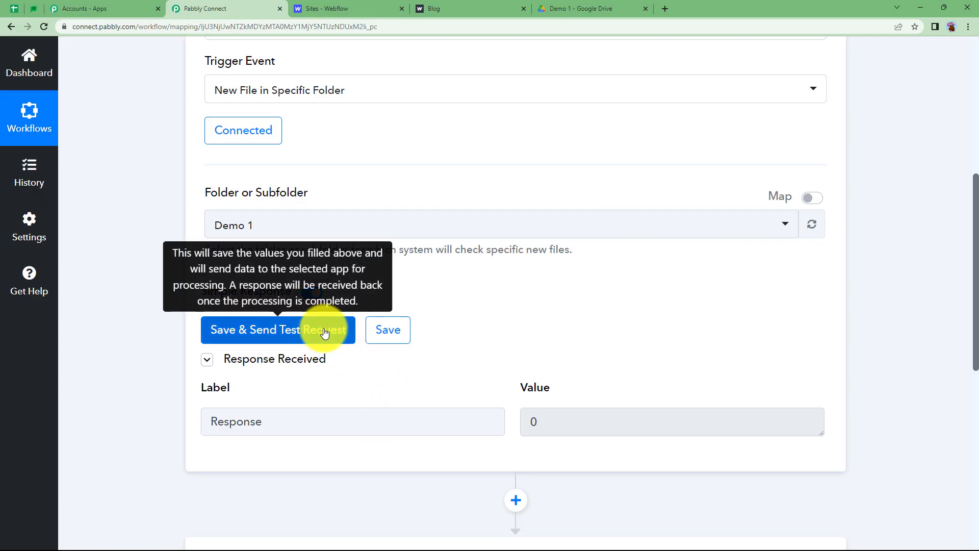
# Send the Google Drive trigger's test request again and locate the uploaded file's Title in the received response
pyautogui.click(324, 332)
pyautogui.click(566, 9)
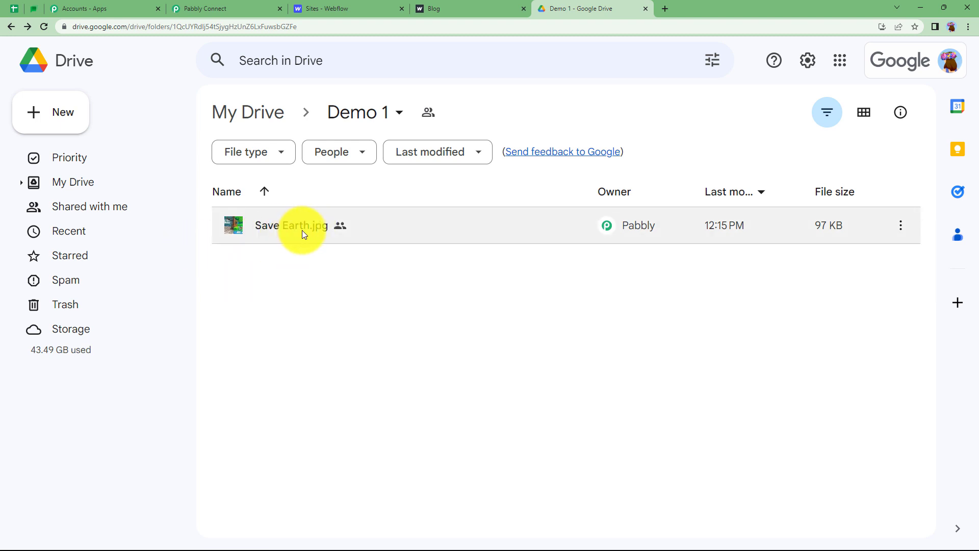
pyautogui.click(244, 9)
pyautogui.scroll(-3, 139, 375)
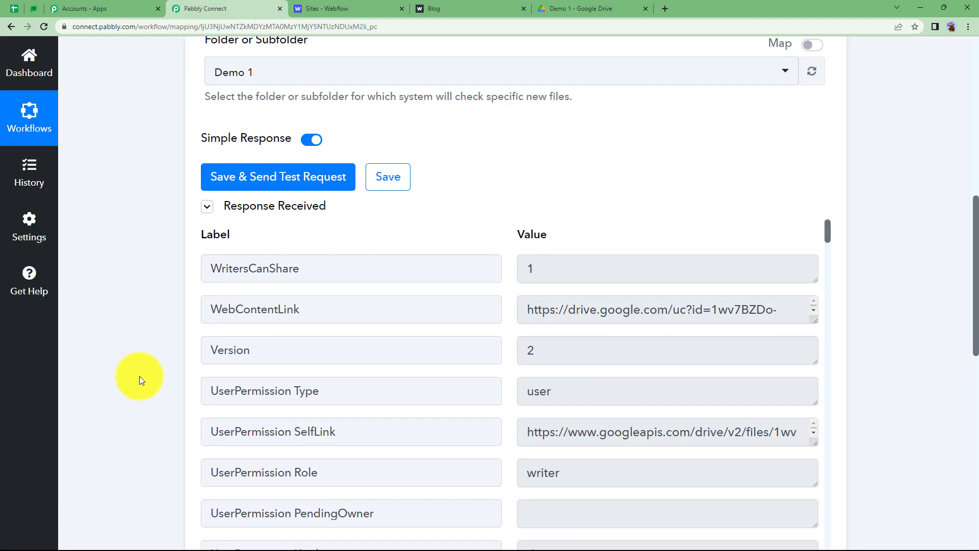
pyautogui.scroll(-2, 139, 375)
pyautogui.scroll(-2, 622, 394)
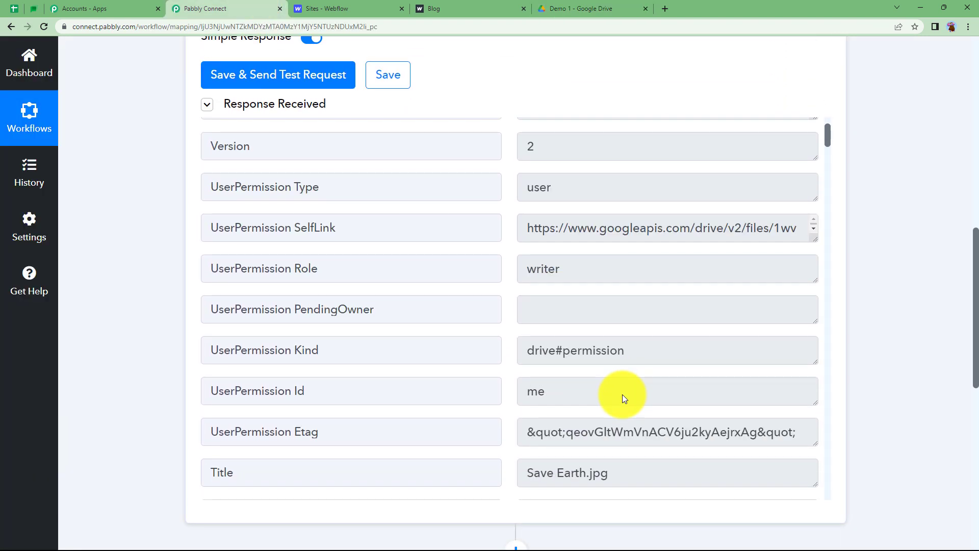
pyautogui.moveTo(637, 474); pyautogui.dragTo(505, 482)
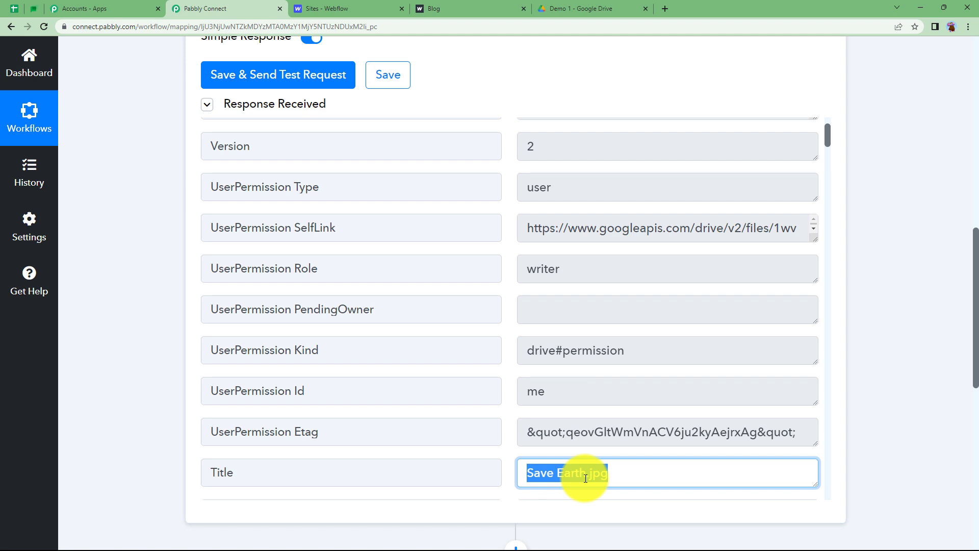
# Compare the Webflow blog page's poster columns with the trigger response and review the remaining response fields
pyautogui.click(517, 6)
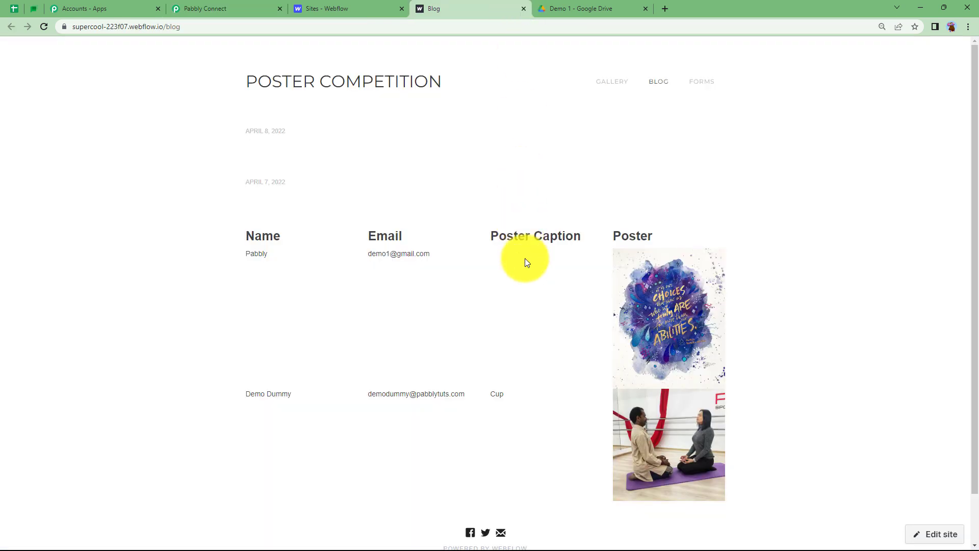
pyautogui.click(234, 8)
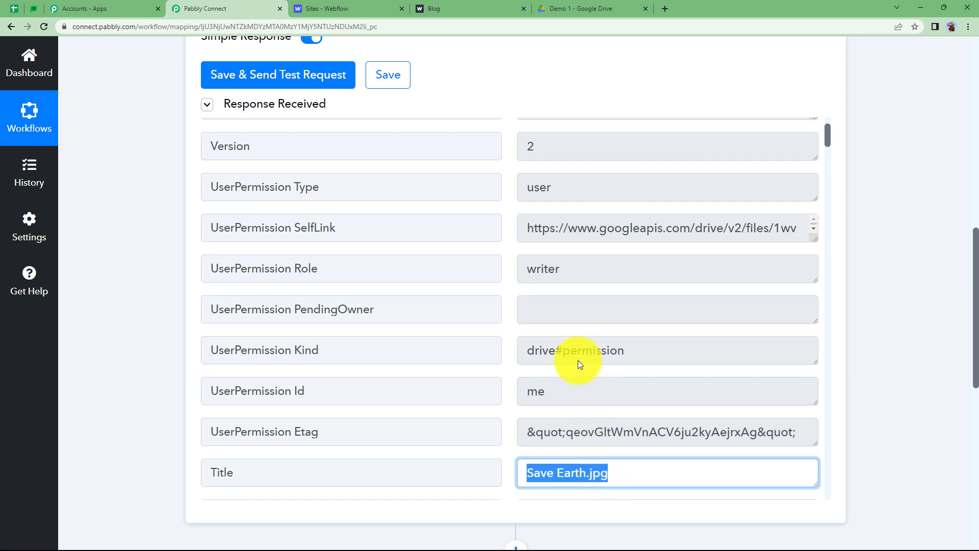
pyautogui.click(459, 10)
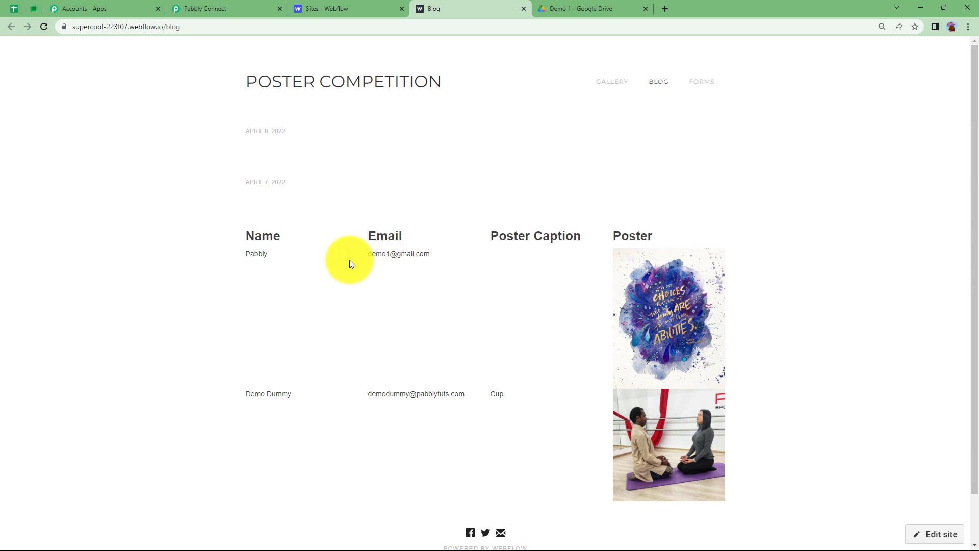
pyautogui.click(224, 9)
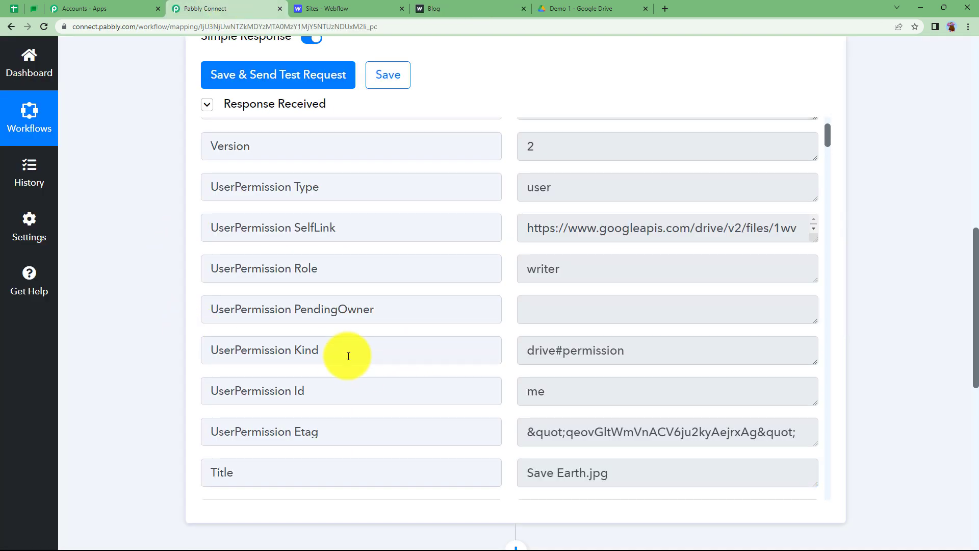
pyautogui.scroll(-9, 373, 349)
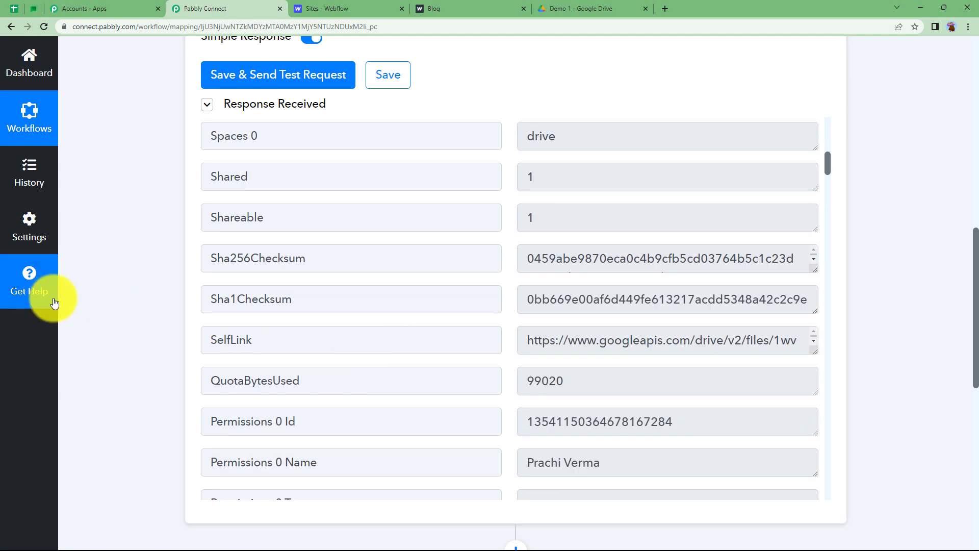
pyautogui.scroll(10, 100, 264)
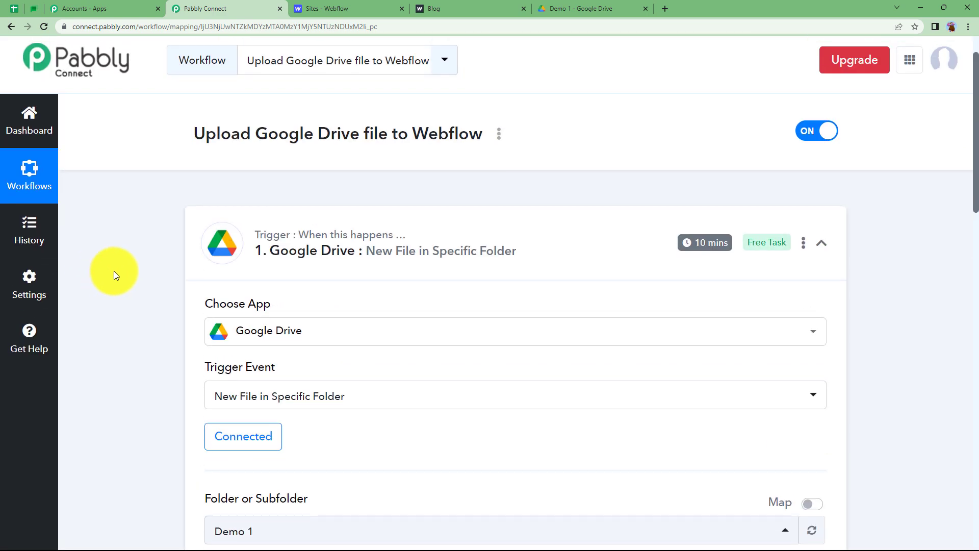
# Insert a Text Formatter by Pabbly action between the trigger and Webflow, set its event to Split Text, and connect it
pyautogui.click(291, 260)
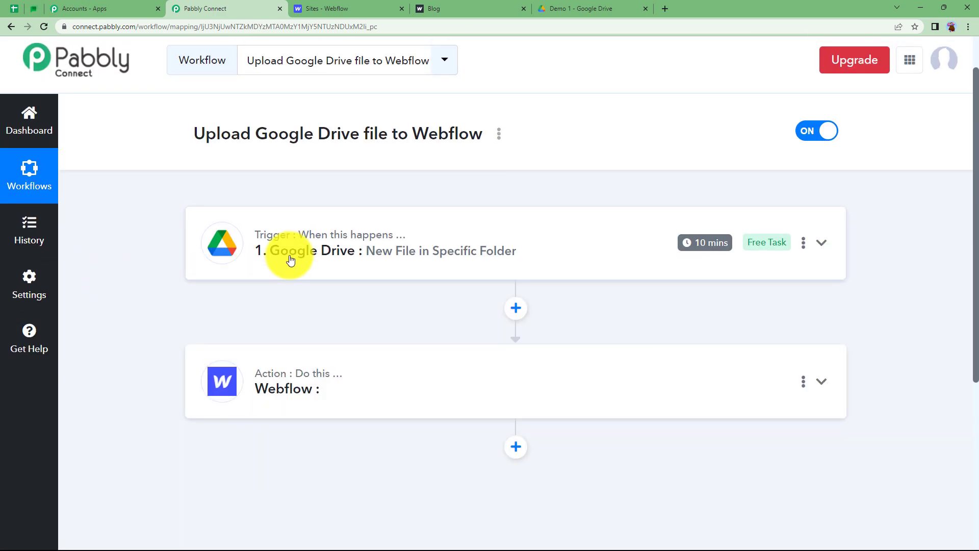
pyautogui.click(514, 310)
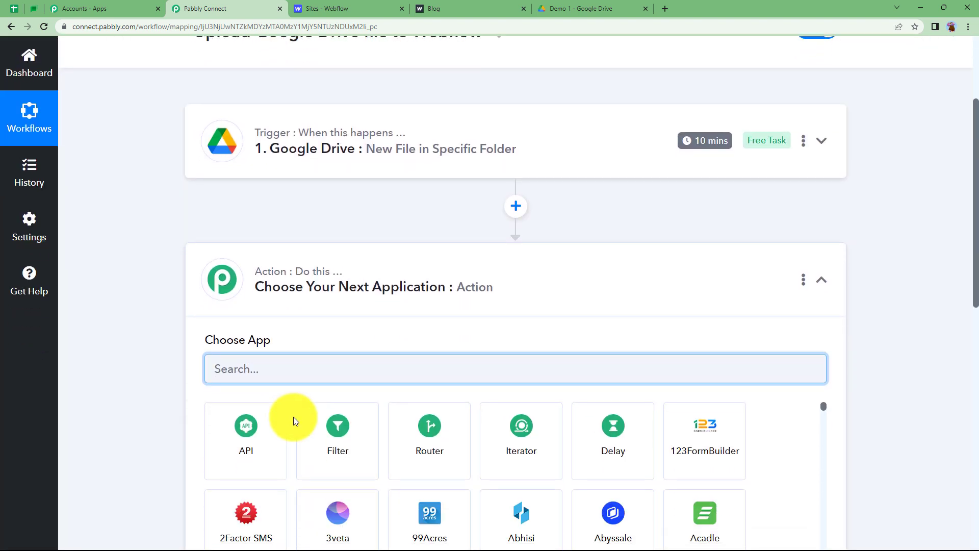
pyautogui.write('text')
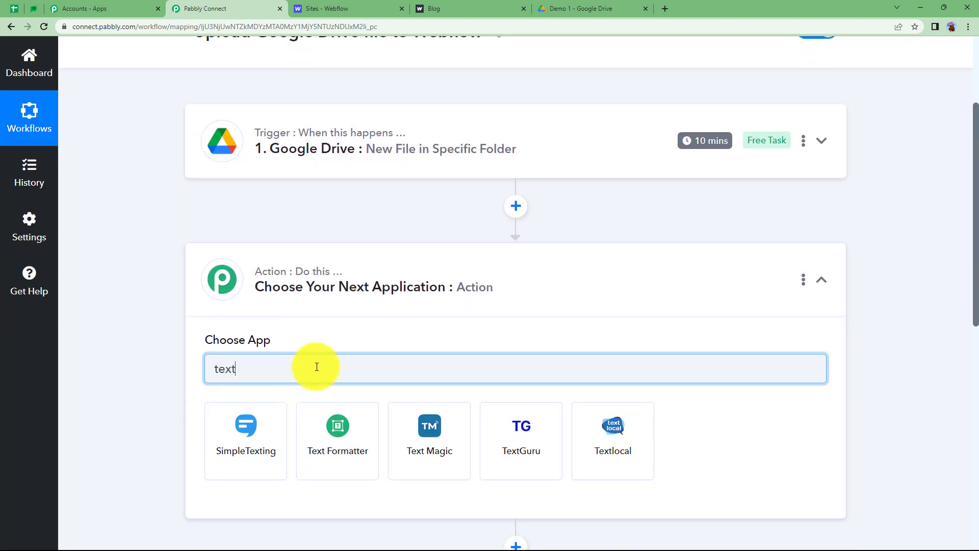
pyautogui.click(350, 437)
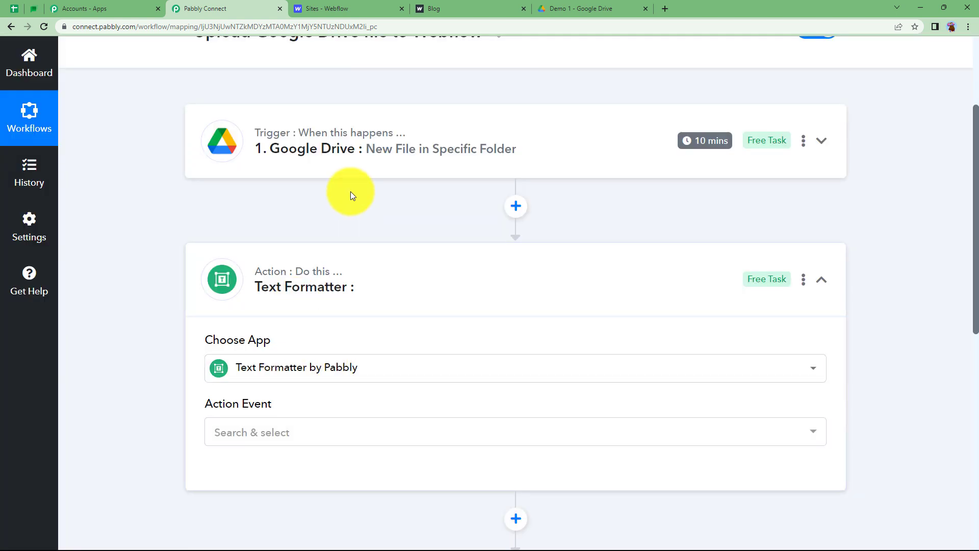
pyautogui.click(346, 436)
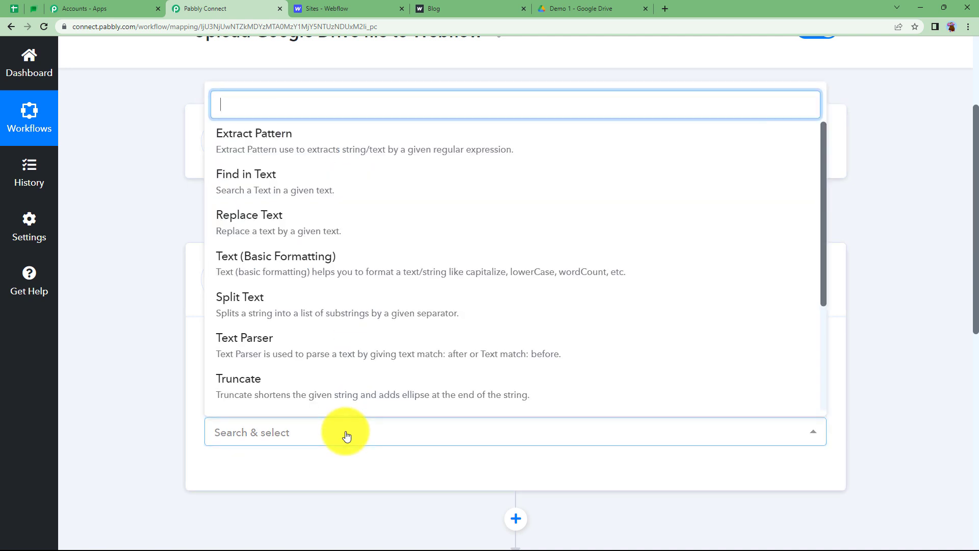
pyautogui.click(230, 303)
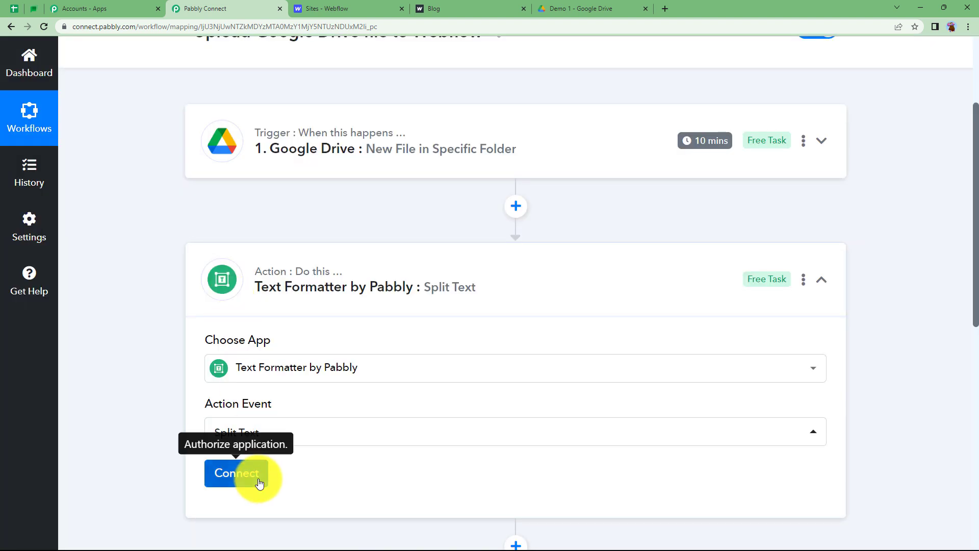
pyautogui.click(258, 481)
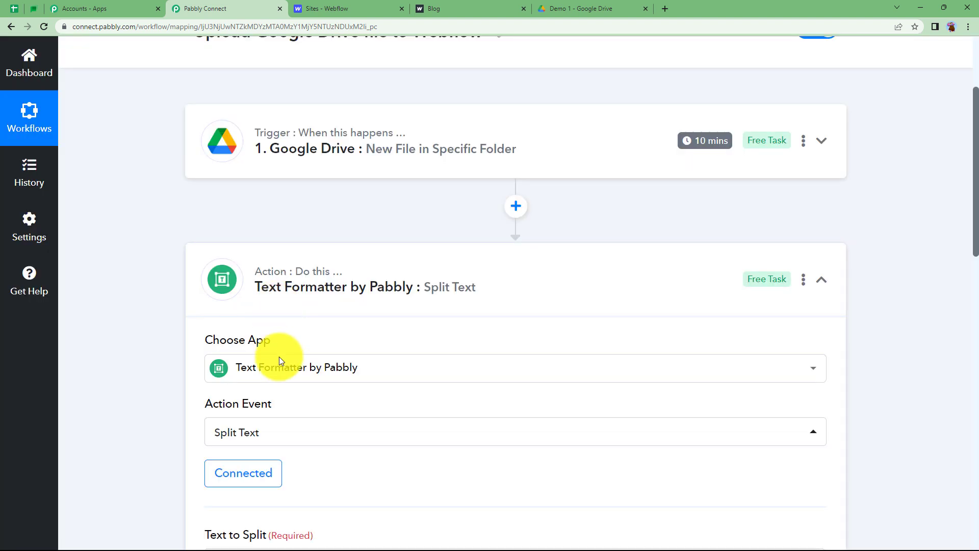
# Map the Title from the Google Drive trigger response into the Split Text action's Text to Split field
pyautogui.scroll(-2, 280, 367)
pyautogui.scroll(-3, 280, 372)
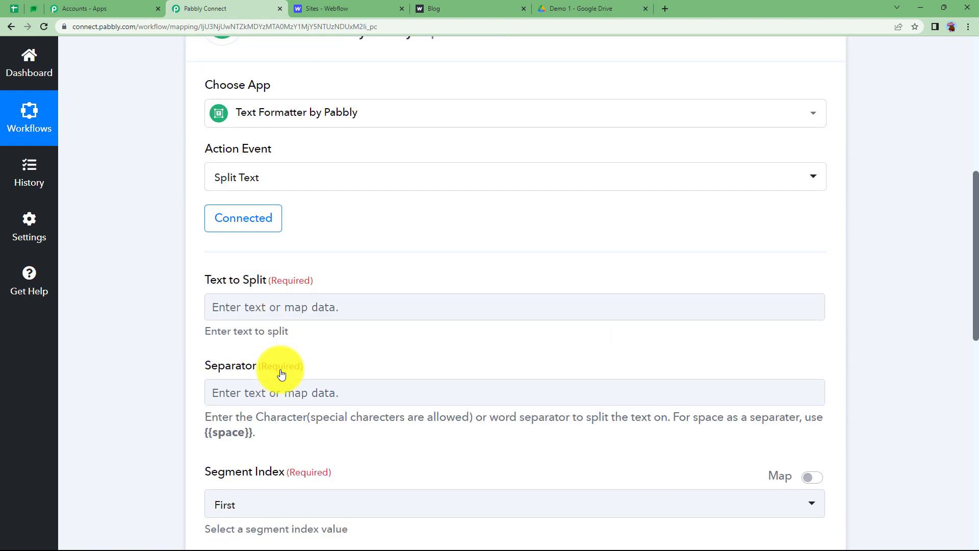
pyautogui.click(237, 305)
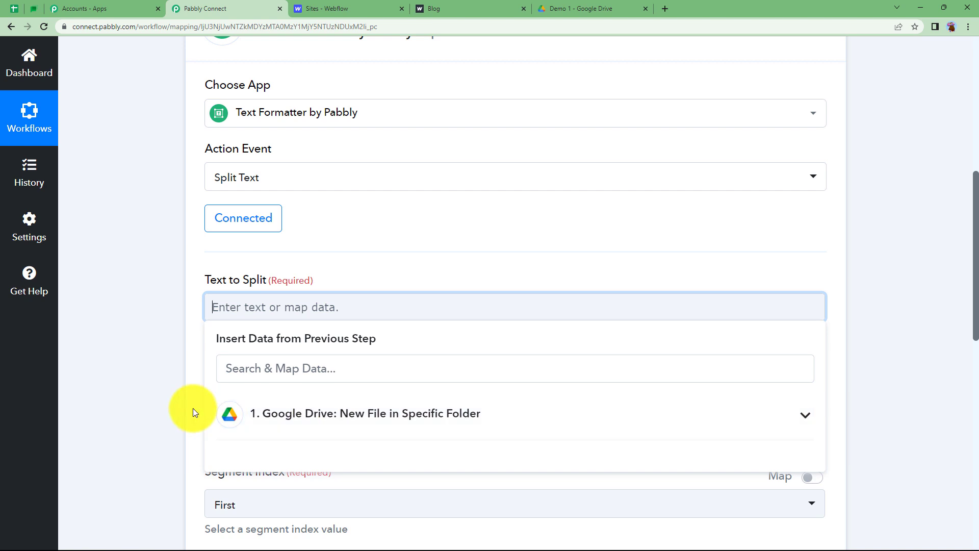
pyautogui.scroll(-2, 178, 400)
pyautogui.click(295, 329)
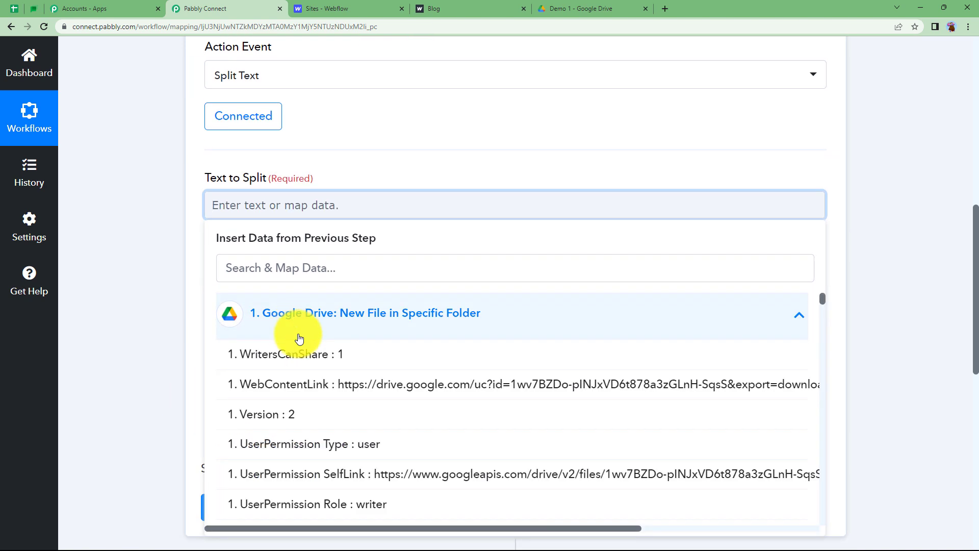
pyautogui.scroll(-2, 313, 411)
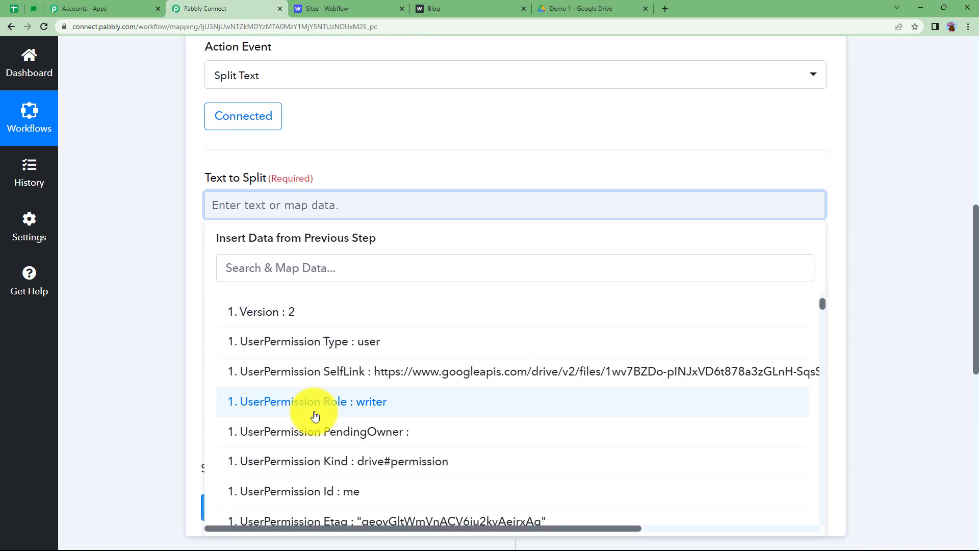
pyautogui.scroll(-1, 314, 416)
pyautogui.click(262, 509)
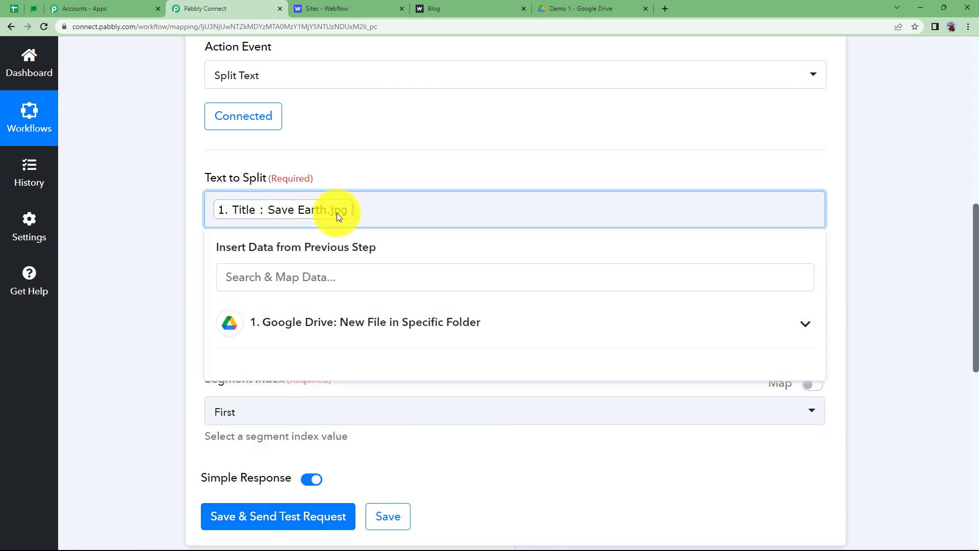
pyautogui.click(180, 279)
# Set the Split Text action's separator to "." and its segment index to First
pyautogui.click(277, 300)
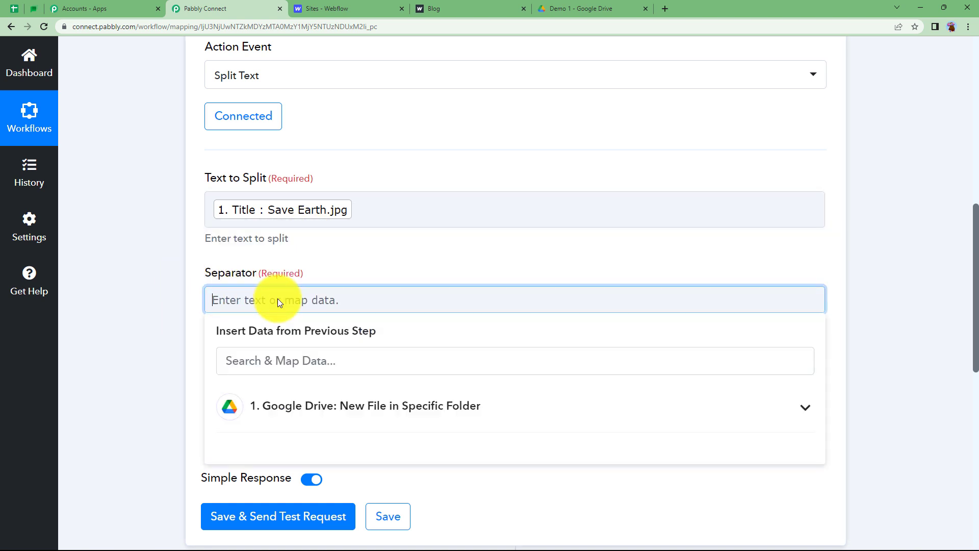
pyautogui.write('.')
pyautogui.click(234, 384)
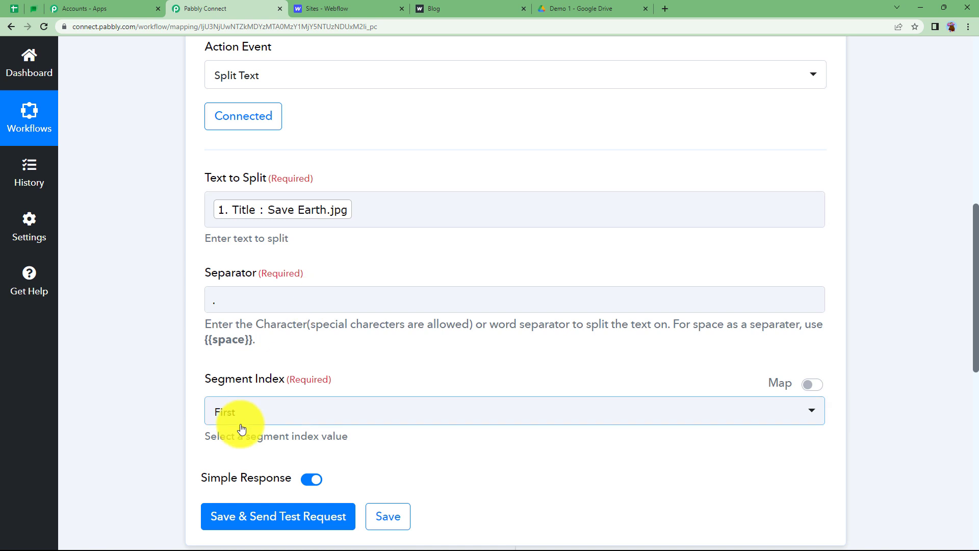
pyautogui.click(246, 414)
pyautogui.click(254, 381)
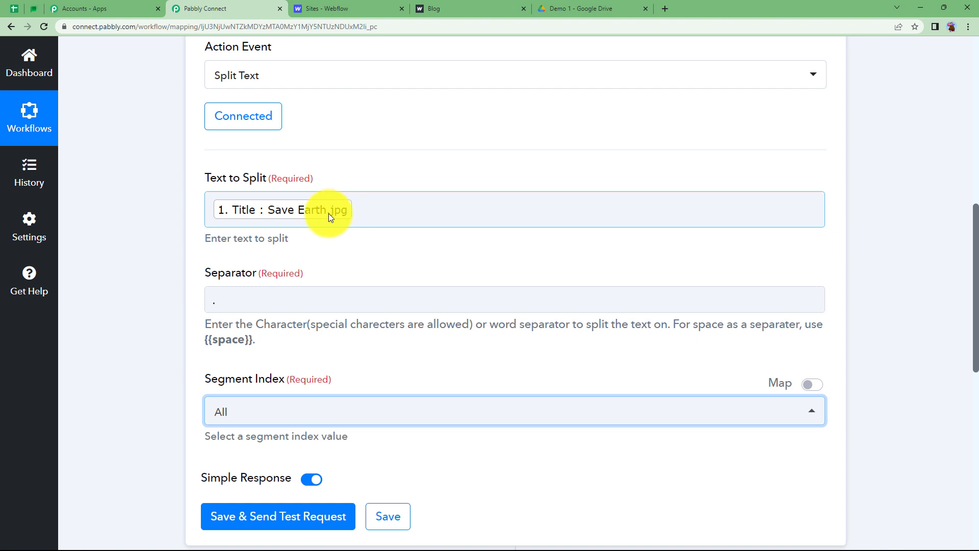
pyautogui.click(269, 412)
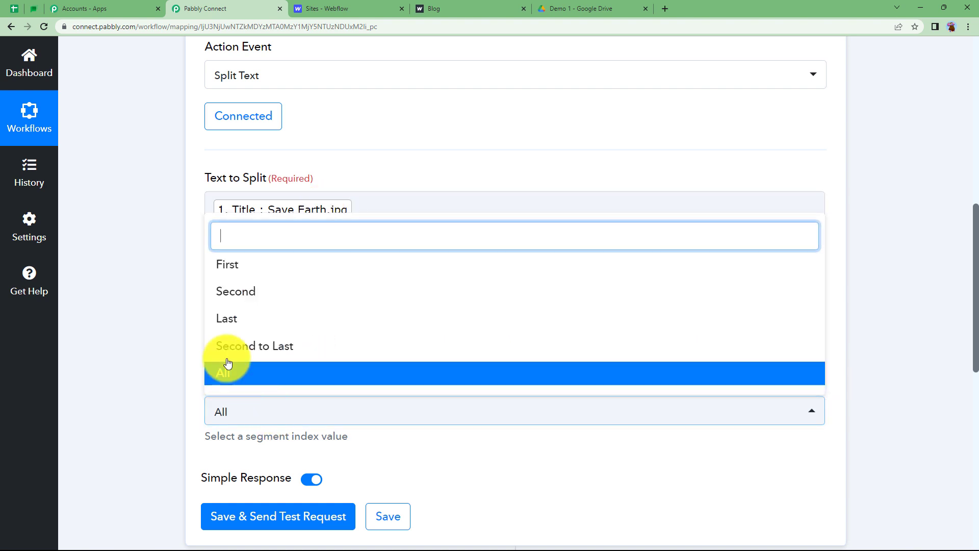
pyautogui.click(236, 266)
# Save and send the Split Text test request, check the Result in the response, and collapse the action
pyautogui.scroll(-2, 158, 426)
pyautogui.click(215, 421)
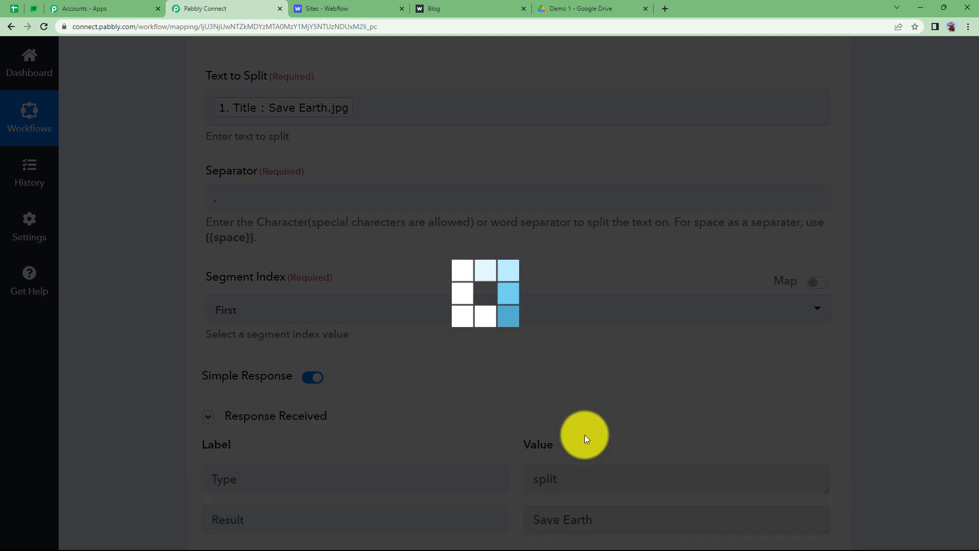
pyautogui.scroll(-3, 584, 434)
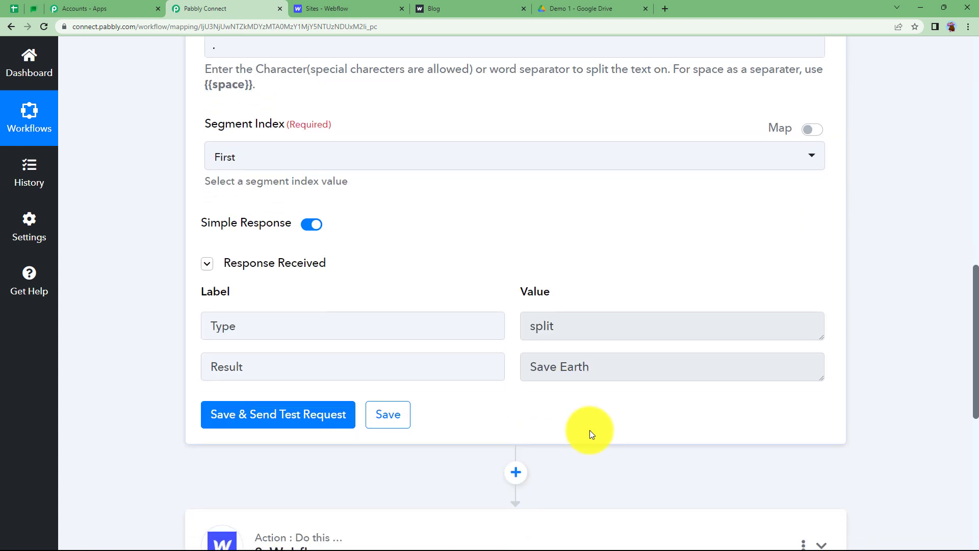
pyautogui.moveTo(617, 367); pyautogui.dragTo(503, 383)
pyautogui.scroll(12, 507, 404)
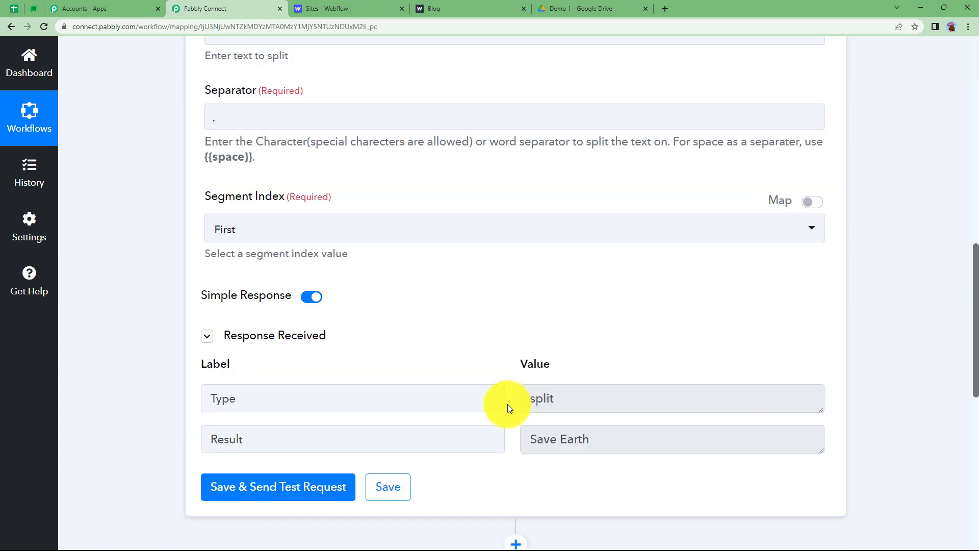
pyautogui.click(484, 298)
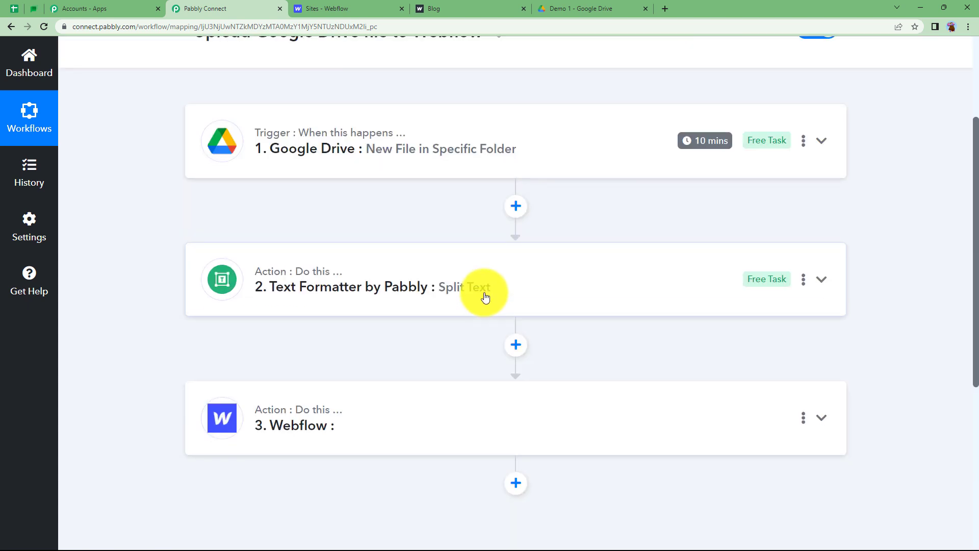
# Set the Webflow action's event to Create Live Item and check the live Poster Competition blog page
pyautogui.scroll(-2, 390, 362)
pyautogui.click(372, 329)
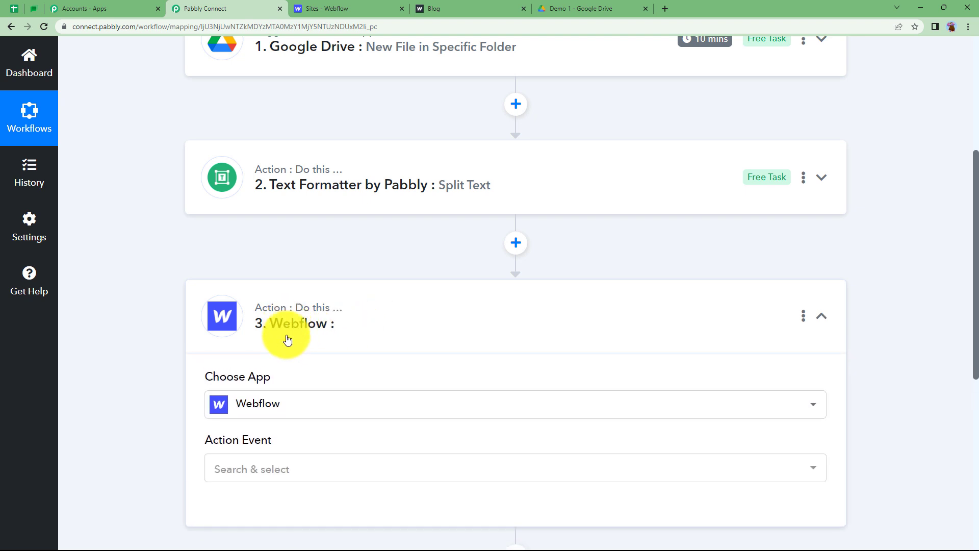
pyautogui.scroll(-2, 300, 355)
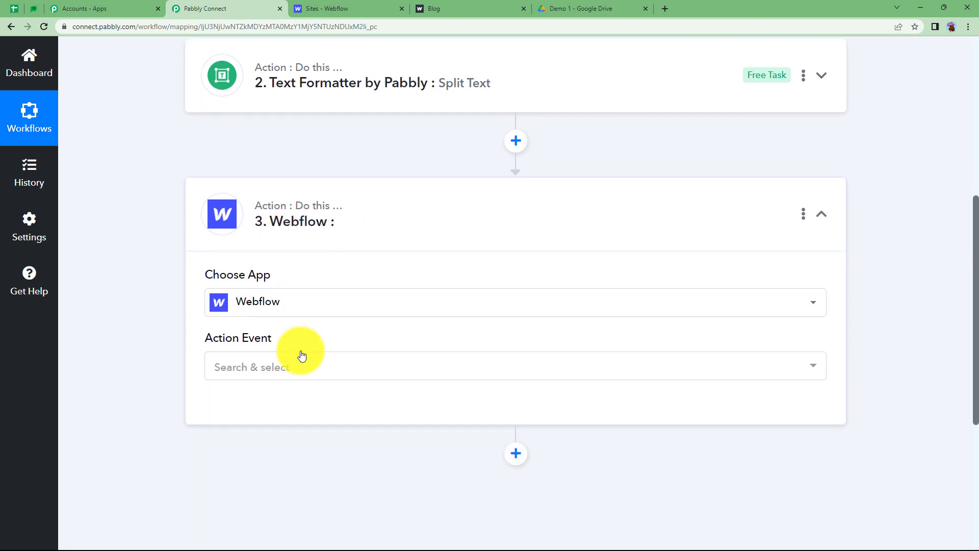
pyautogui.click(279, 369)
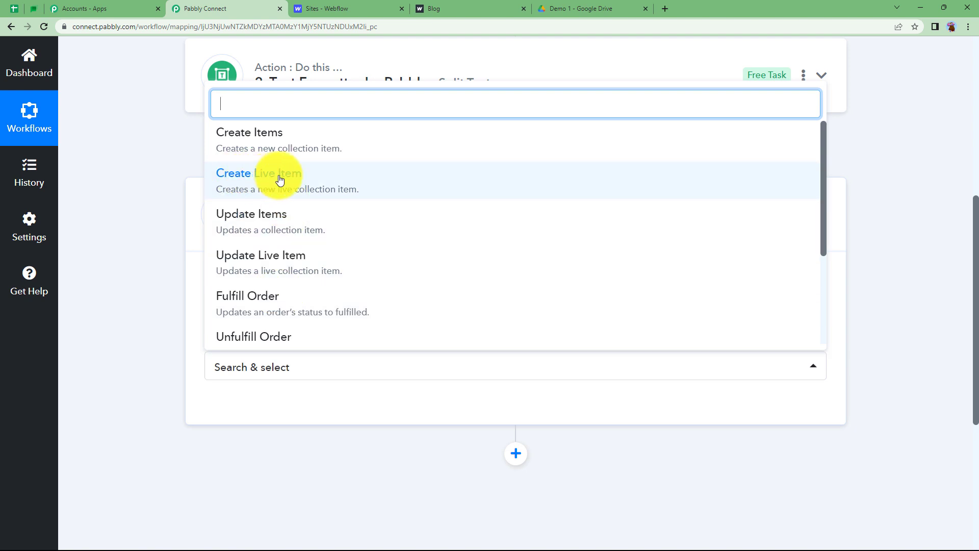
pyautogui.click(234, 178)
pyautogui.click(482, 6)
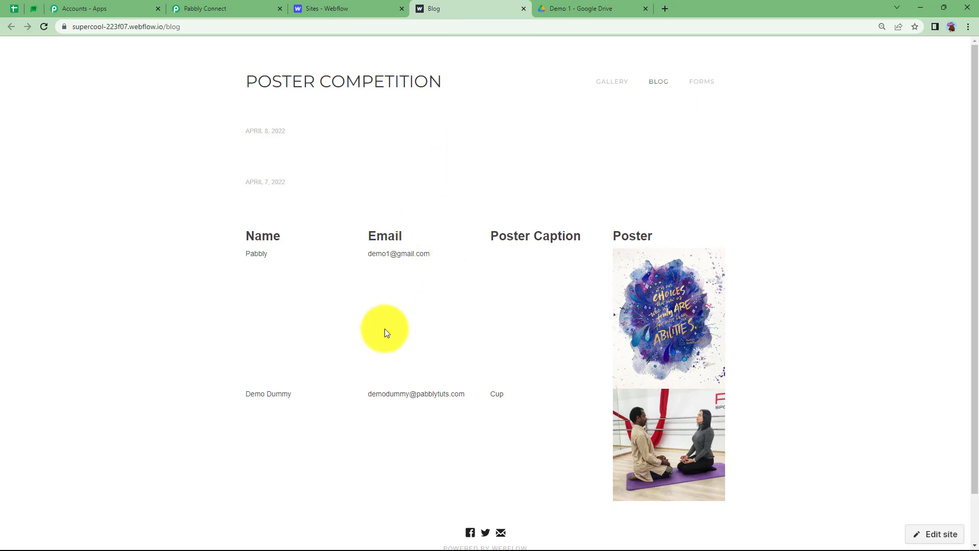
pyautogui.click(223, 10)
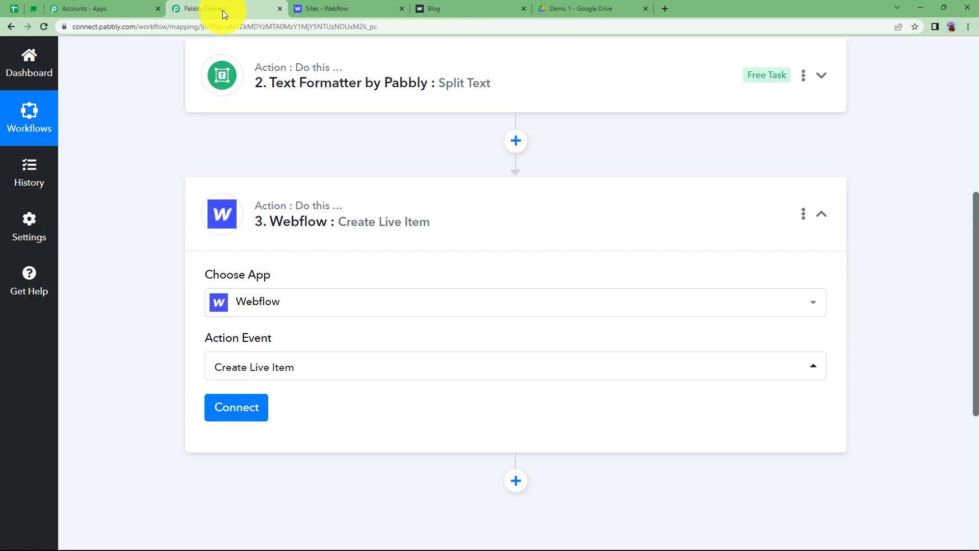
# Start a new Webflow connection and enter the "Bearer" prefix from the instructions, followed by a space, as the start of the API Token
pyautogui.click(230, 405)
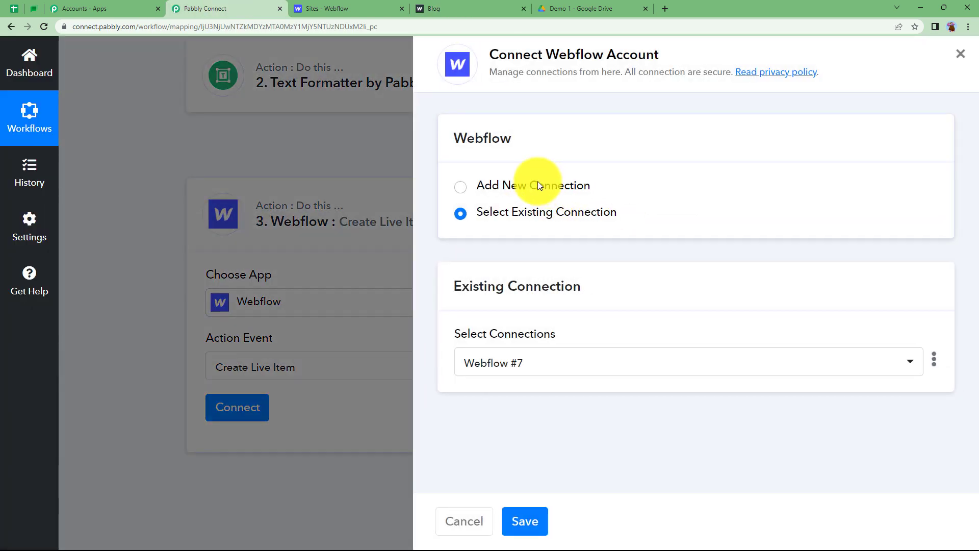
pyautogui.click(538, 184)
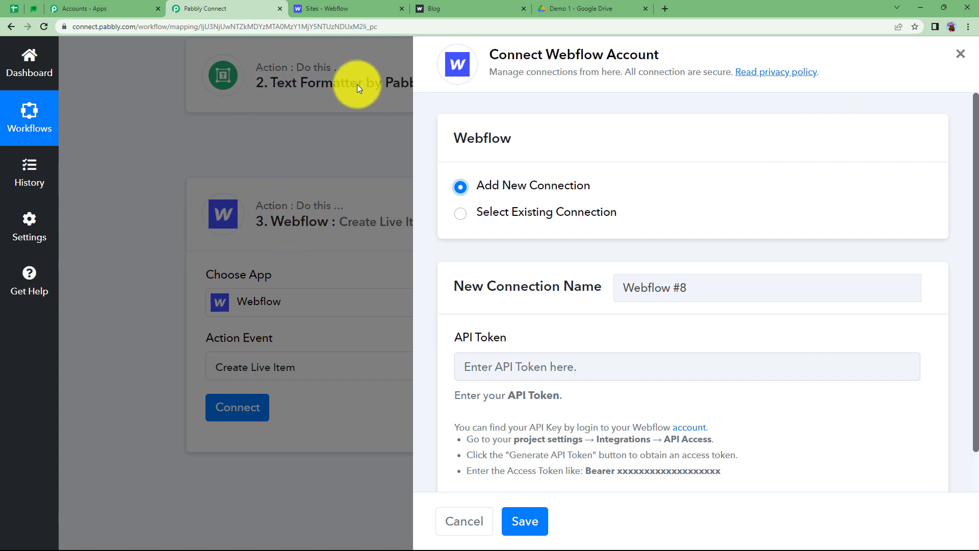
pyautogui.scroll(-1, 516, 366)
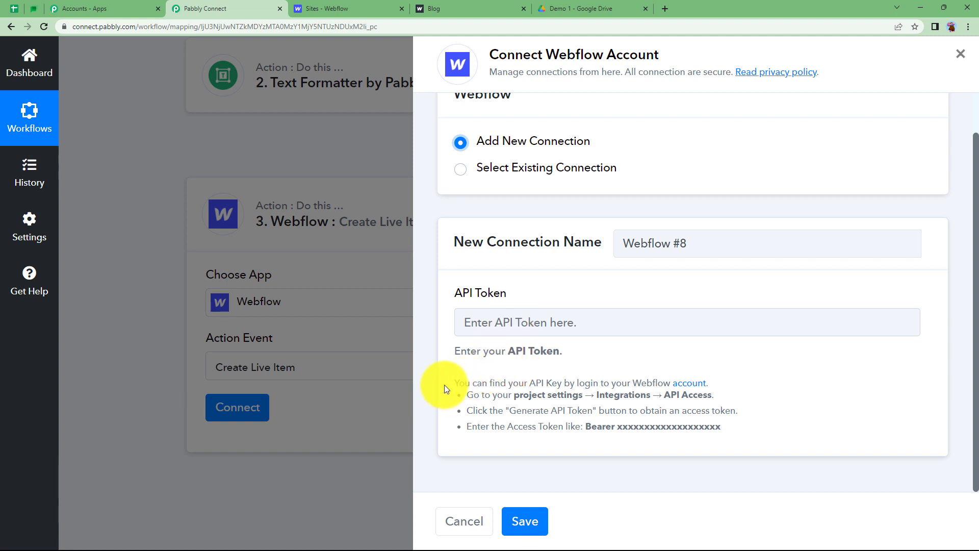
pyautogui.moveTo(443, 381); pyautogui.dragTo(748, 429)
pyautogui.click(747, 430)
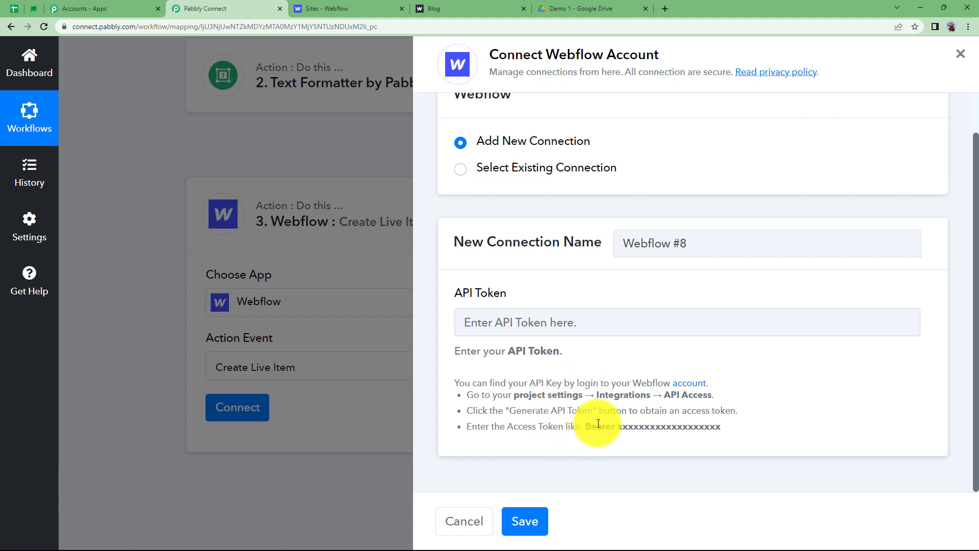
pyautogui.moveTo(585, 426); pyautogui.dragTo(600, 436)
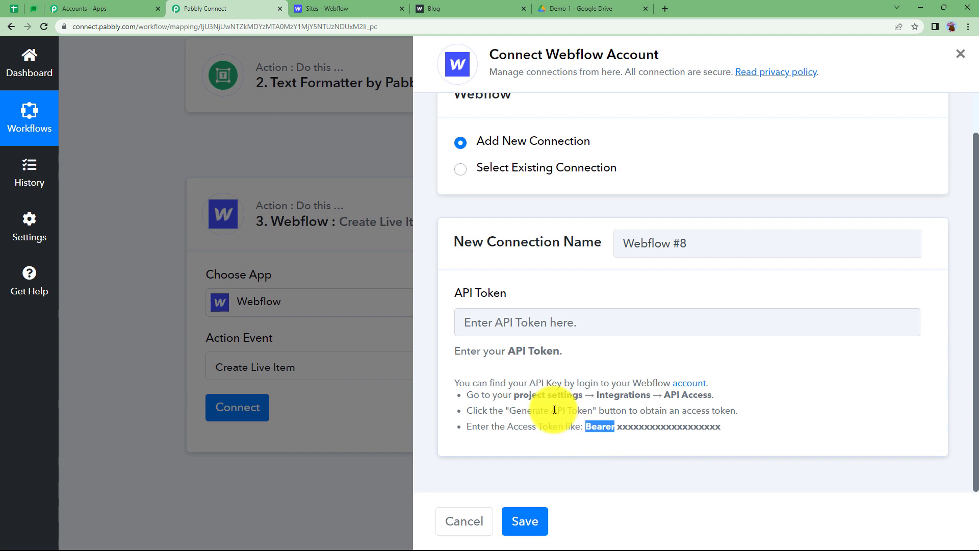
pyautogui.click(516, 326)
pyautogui.hotkey('ctrl', 'v')
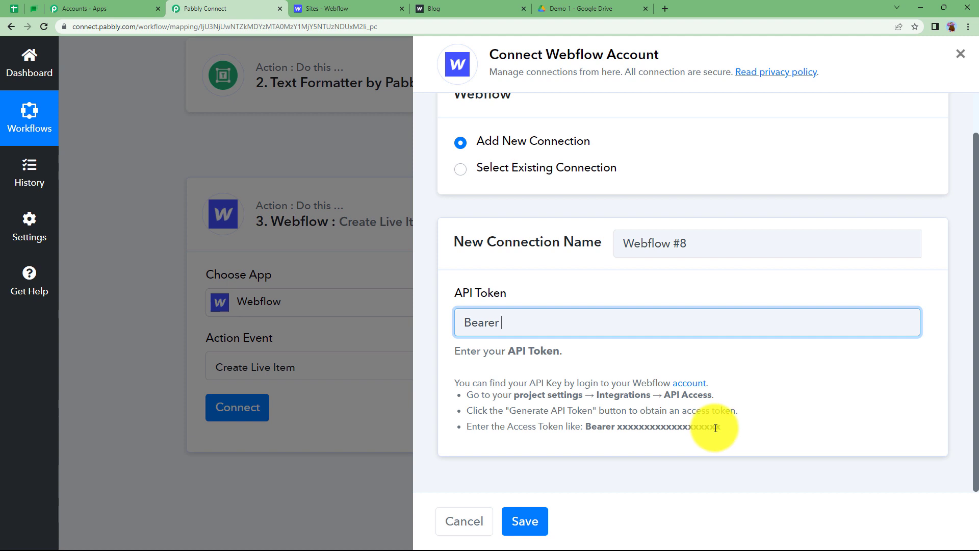
# In Webflow, generate a new API token in the Supercool site's integration settings and copy it
pyautogui.click(389, 7)
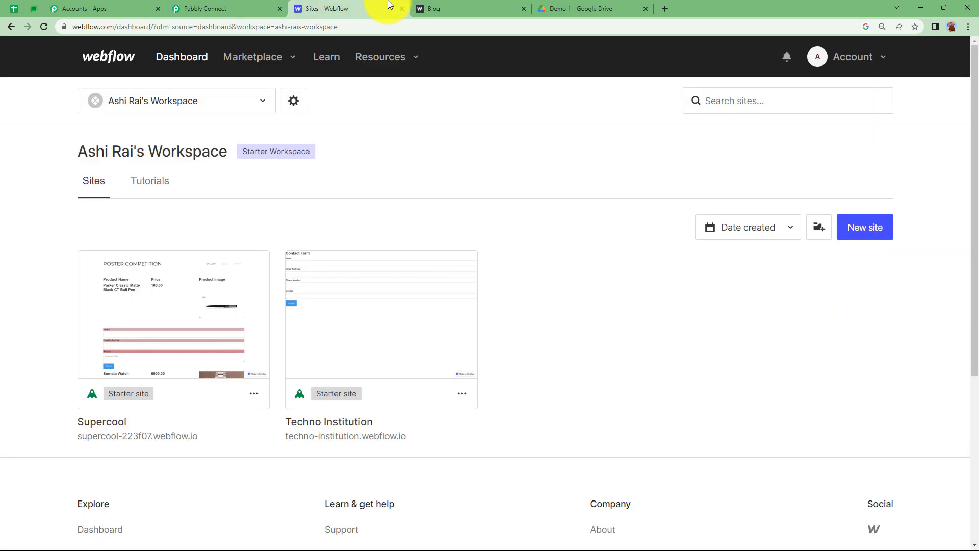
pyautogui.moveTo(182, 330)
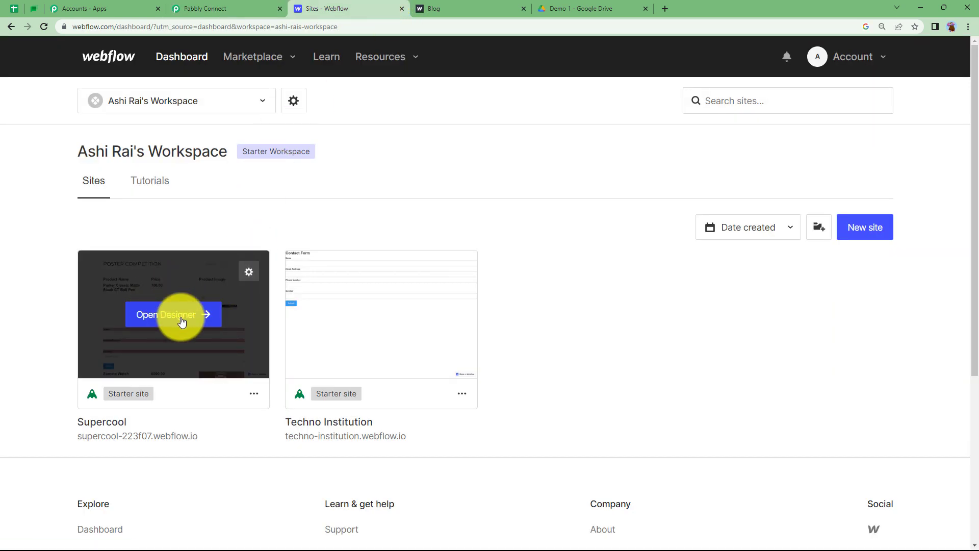
pyautogui.click(249, 272)
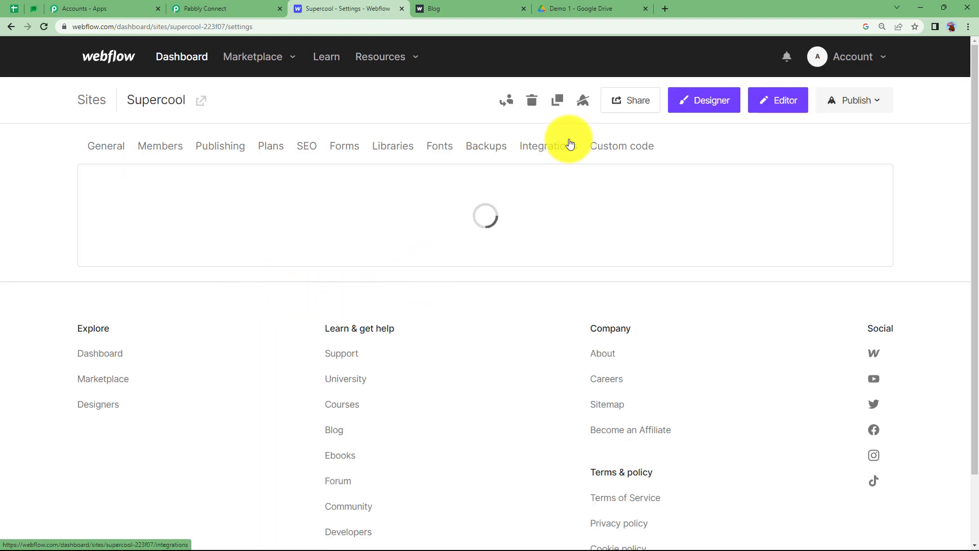
pyautogui.click(560, 153)
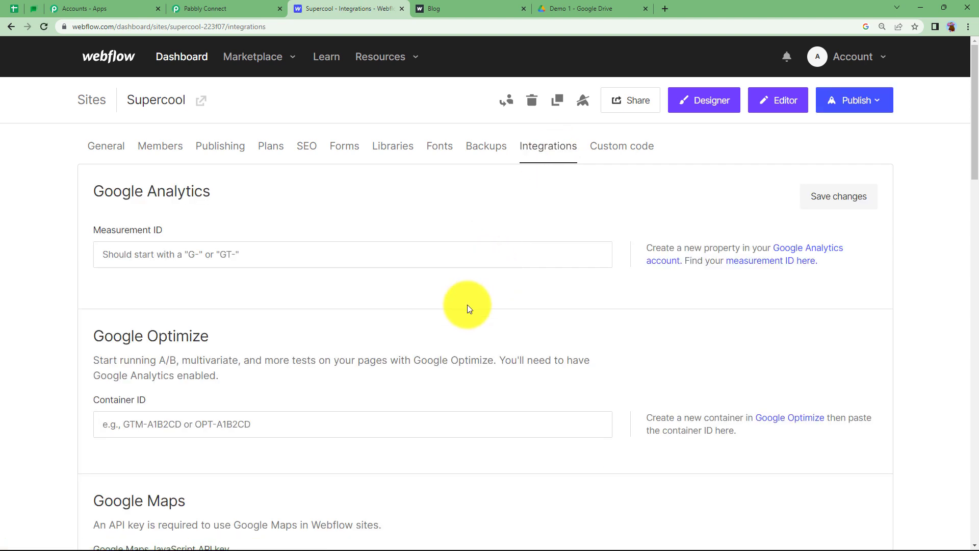
pyautogui.scroll(-4, 467, 310)
pyautogui.scroll(-4, 468, 311)
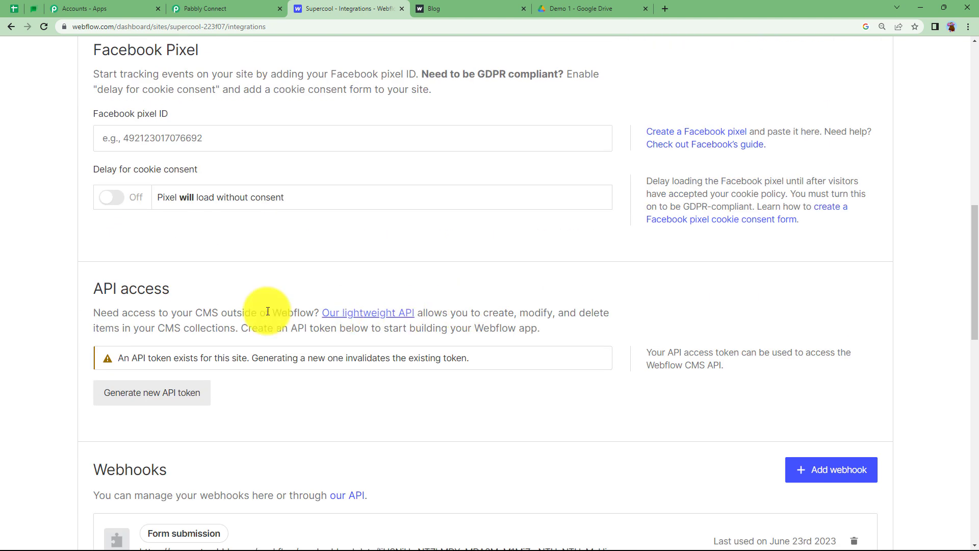
pyautogui.click(164, 400)
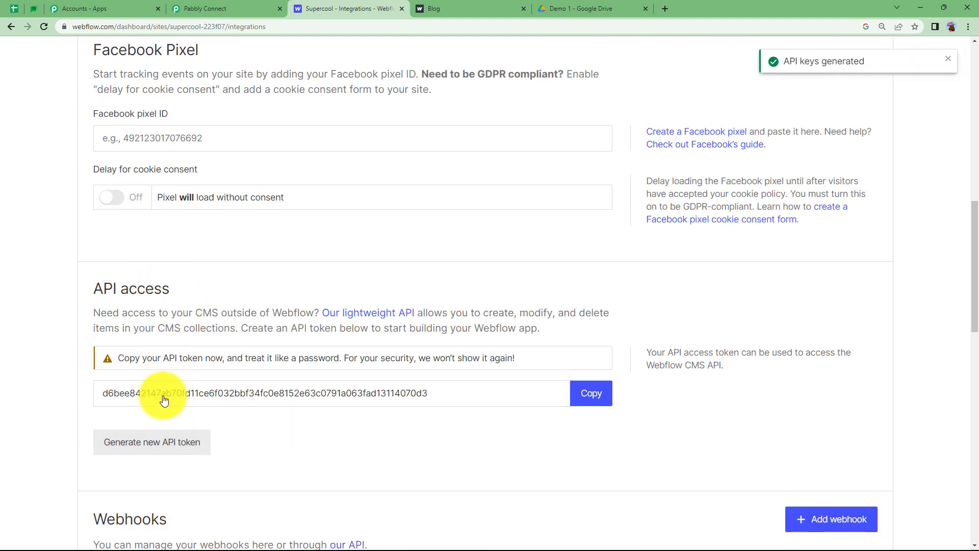
pyautogui.click(593, 398)
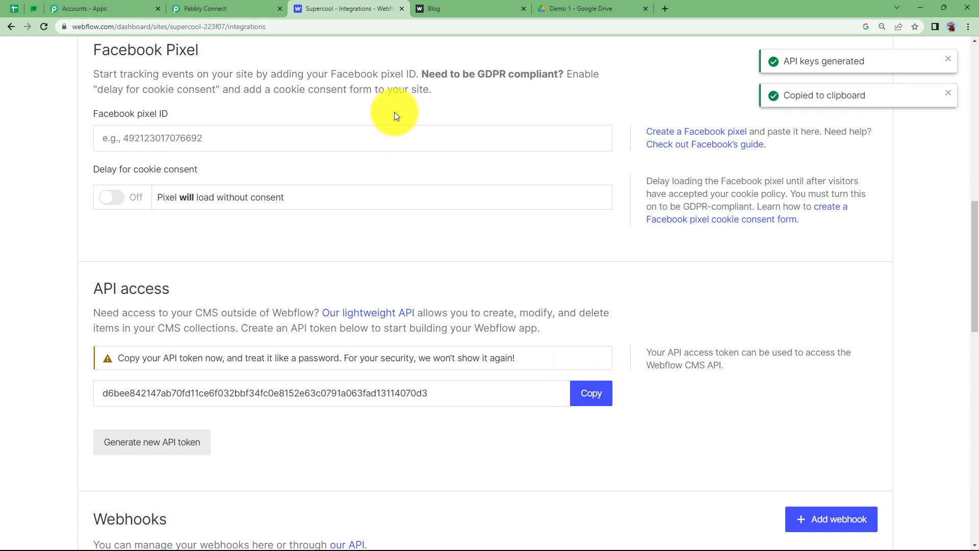
# Back in Pabbly Connect, paste the API token after the Bearer prefix and save the Webflow connection
pyautogui.click(214, 8)
pyautogui.click(534, 330)
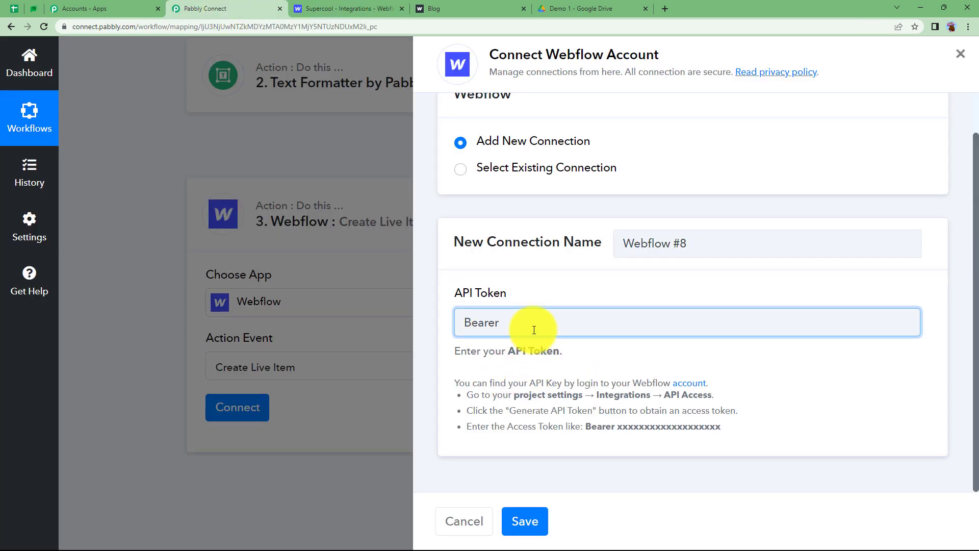
pyautogui.hotkey('ctrl', 'v')
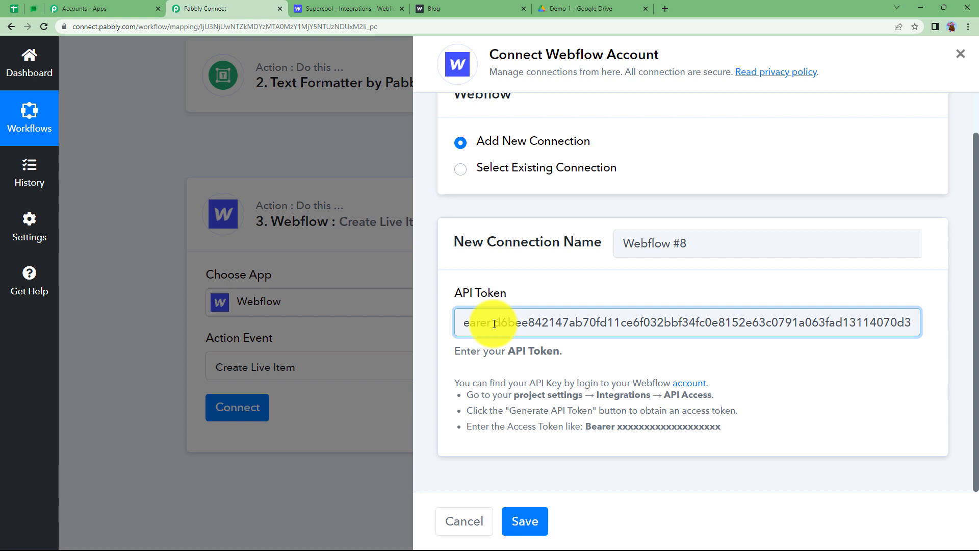
pyautogui.click(544, 519)
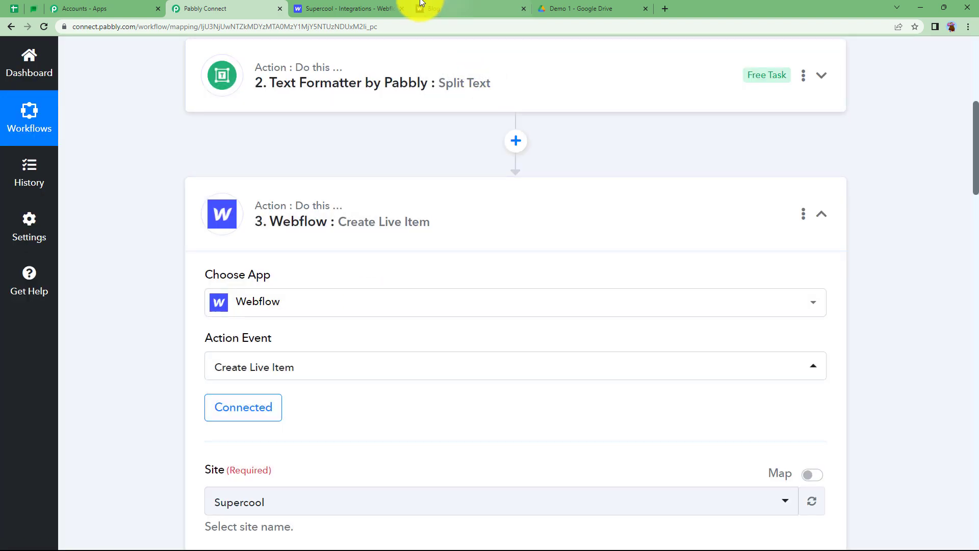
# Check the connected site in Webflow and use Supercool as the site for the Create Live Item action
pyautogui.click(363, 5)
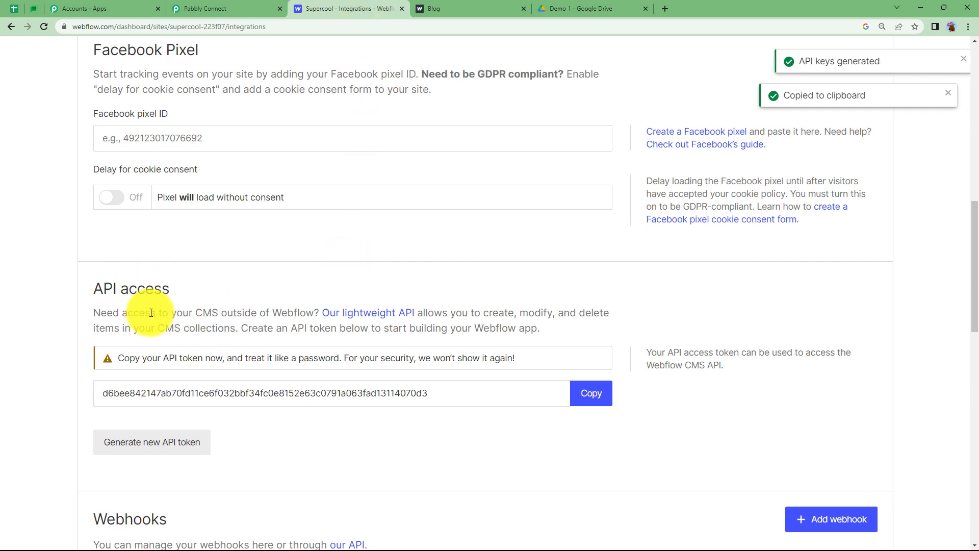
pyautogui.click(200, 12)
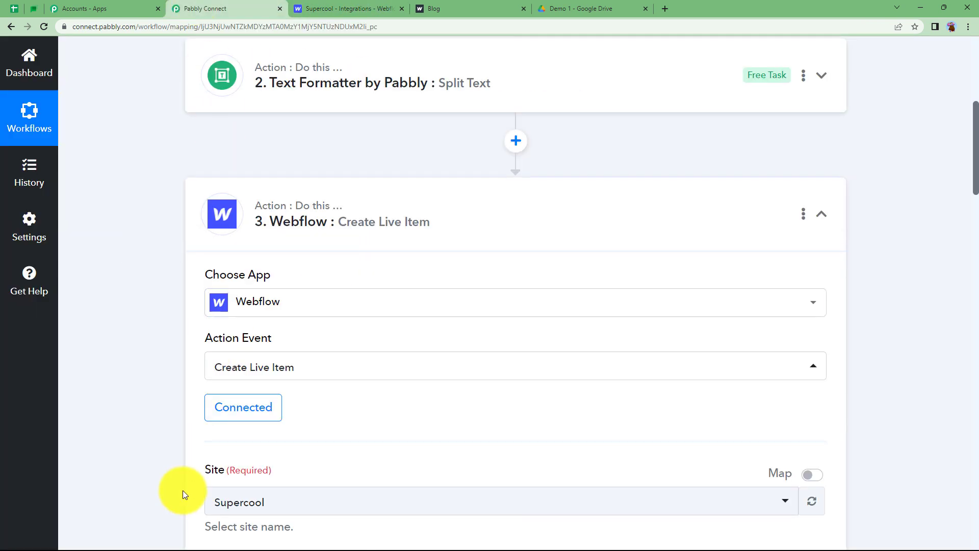
pyautogui.scroll(-2, 183, 490)
pyautogui.click(233, 414)
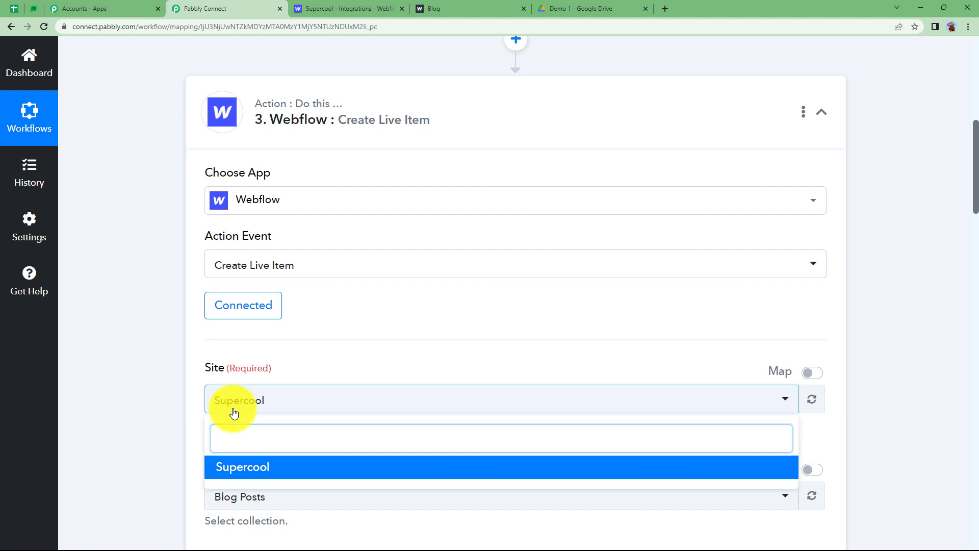
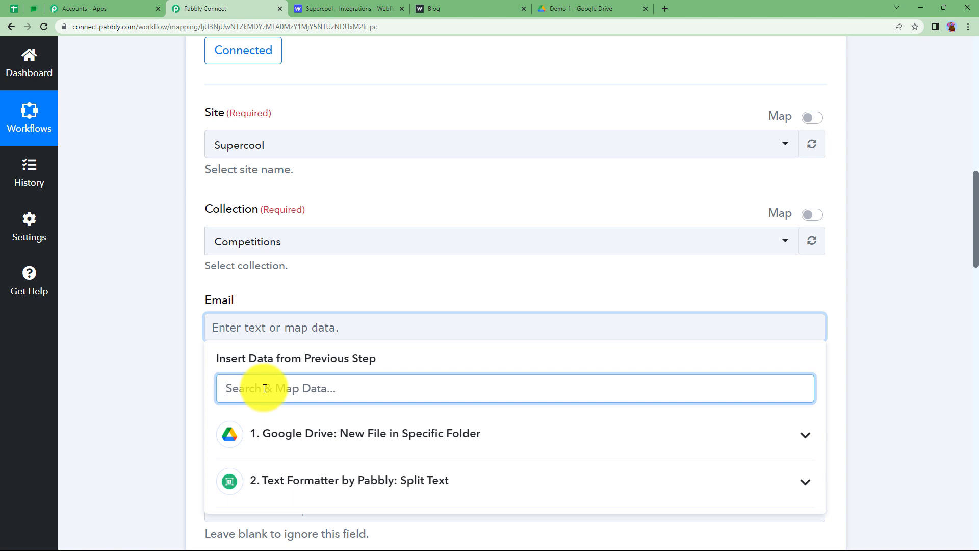
# Search the previous steps' data for "@" and map the Google Drive trigger's Permissions 1 EmailAddress into the Email field
pyautogui.write('@')
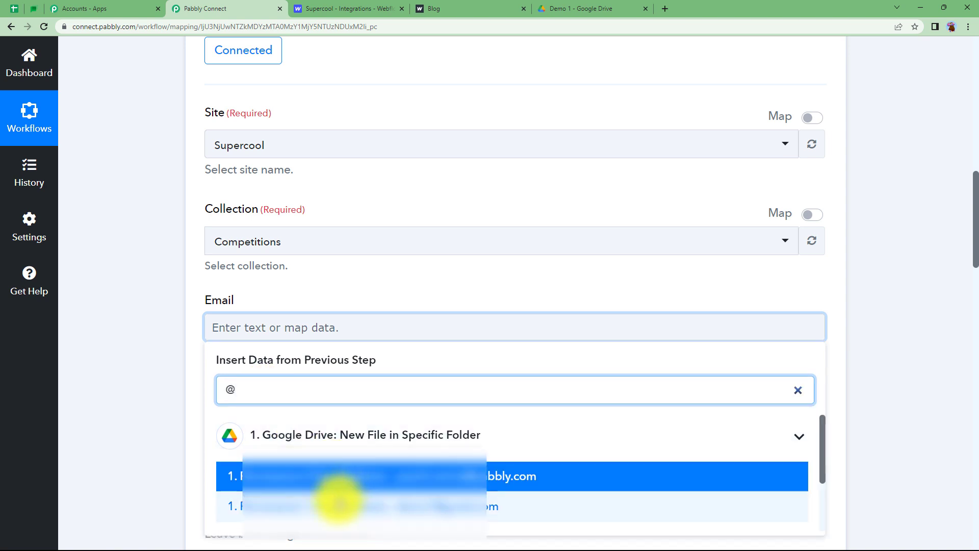
pyautogui.click(339, 502)
pyautogui.click(442, 333)
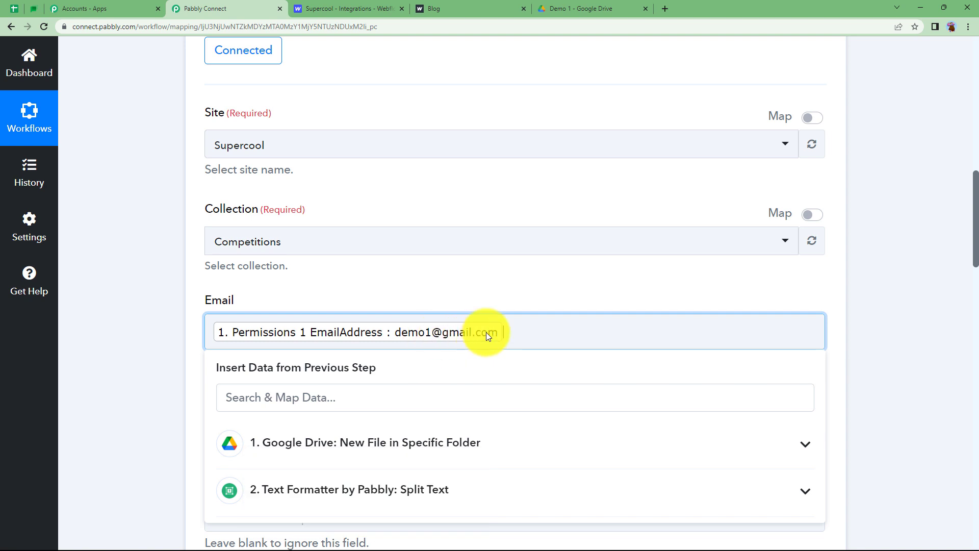
# Map the Text Formatter step's Result into the Caption field
pyautogui.click(424, 289)
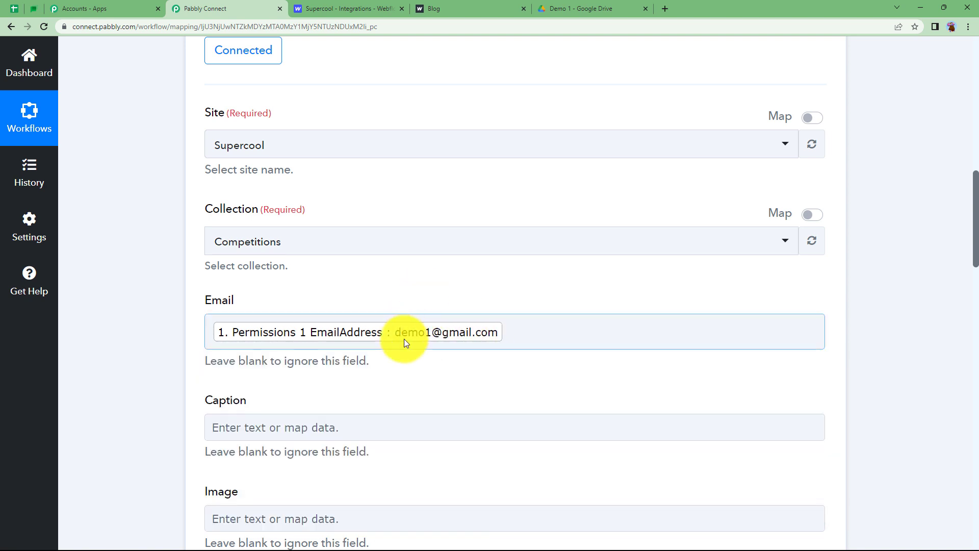
pyautogui.scroll(-2, 167, 402)
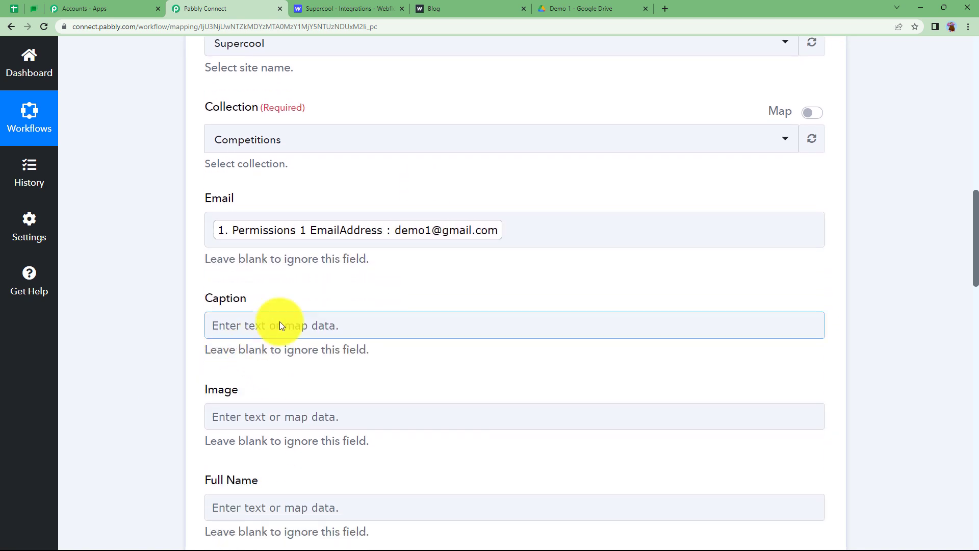
pyautogui.click(279, 325)
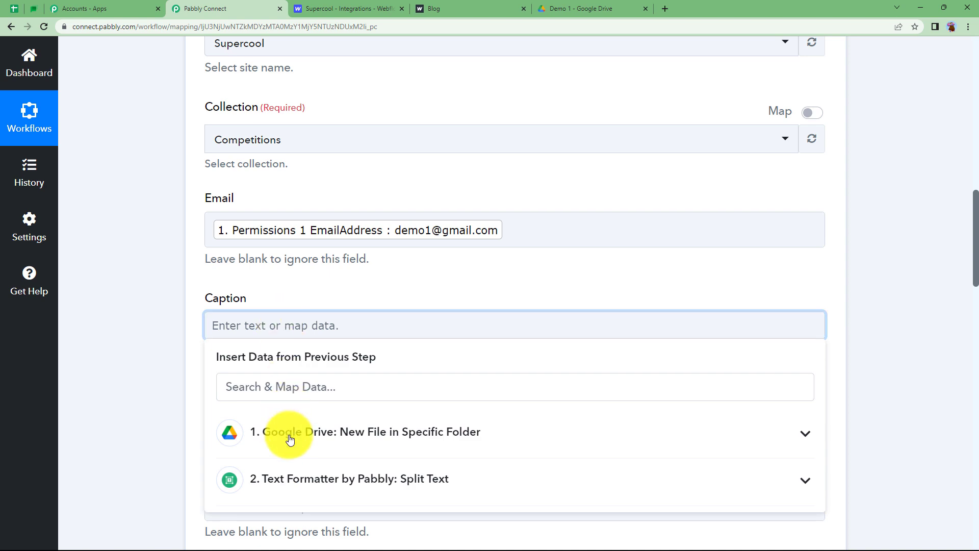
pyautogui.scroll(-2, 199, 475)
pyautogui.click(310, 396)
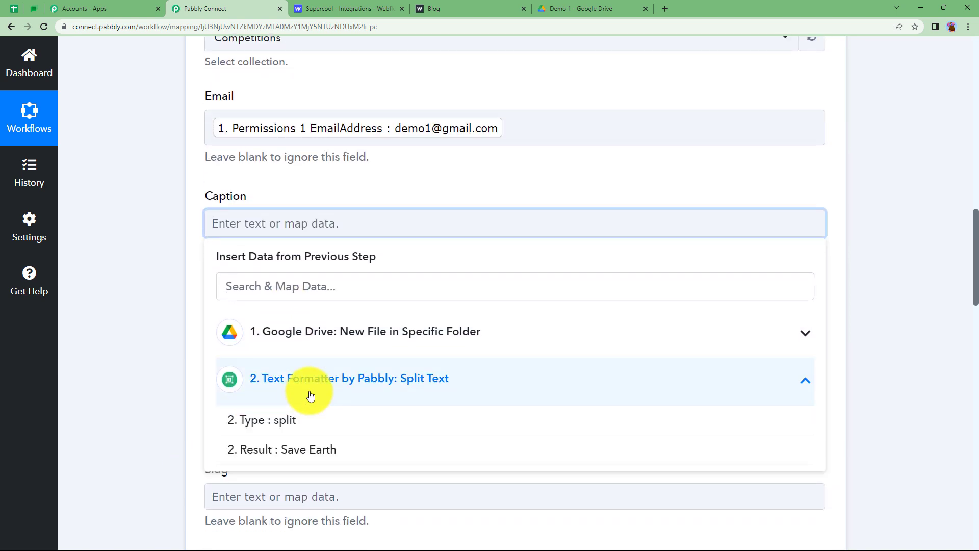
pyautogui.click(296, 450)
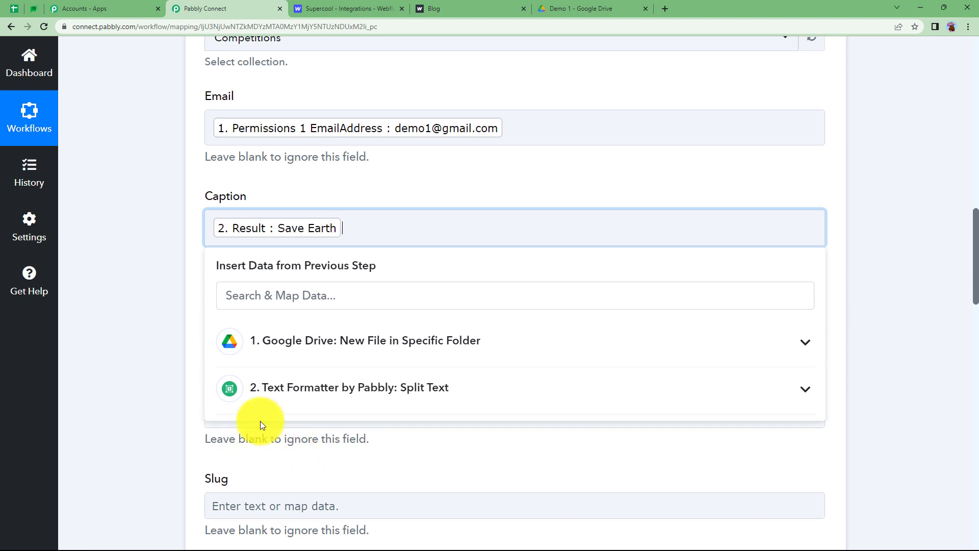
pyautogui.click(153, 214)
# Check the file in Google Drive's Demo 1 folder and map the Google Drive trigger's WebContentLink into the Image field in Pabbly Connect
pyautogui.click(221, 322)
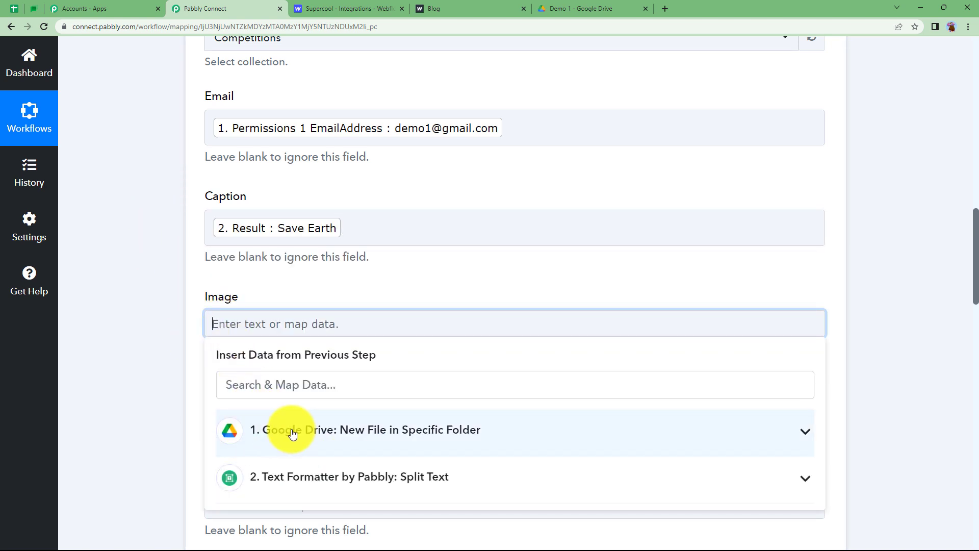
pyautogui.click(594, 8)
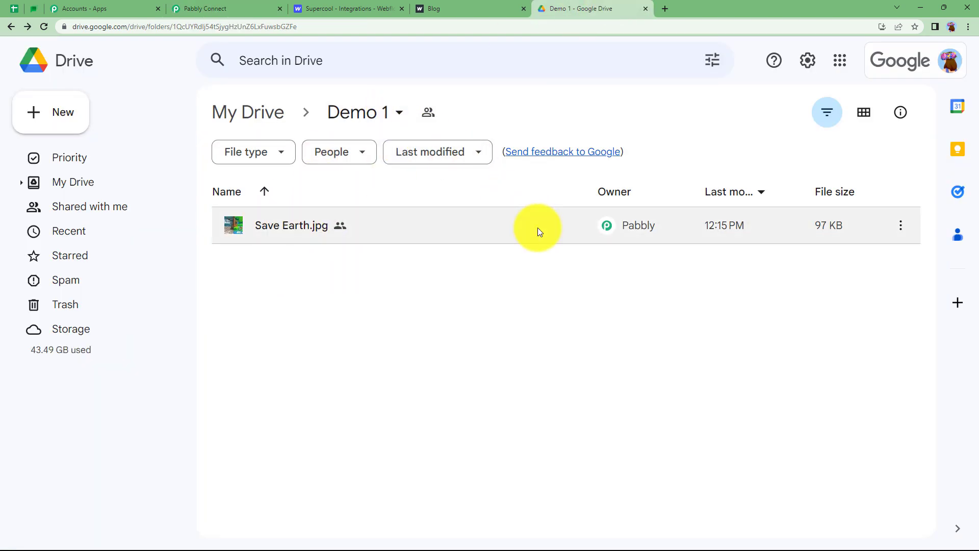
pyautogui.click(214, 6)
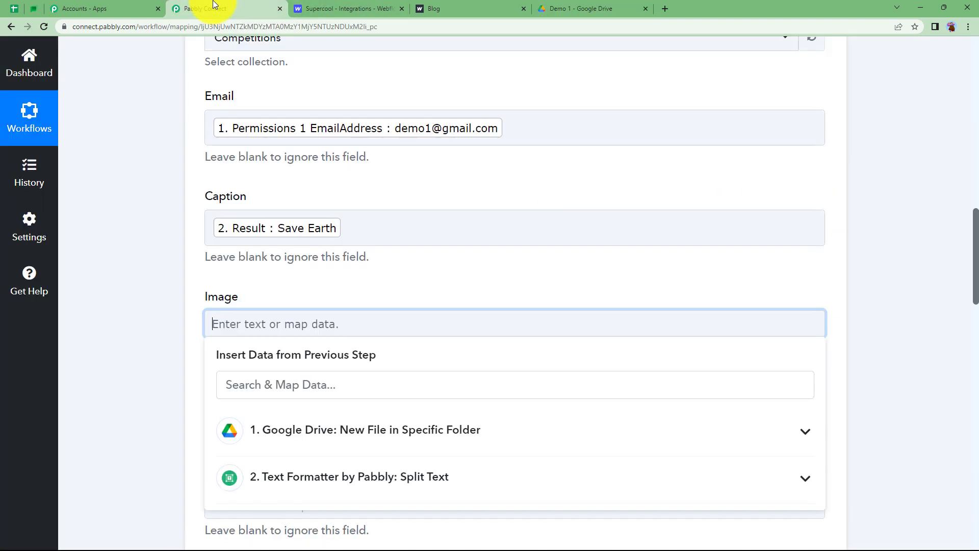
pyautogui.click(283, 431)
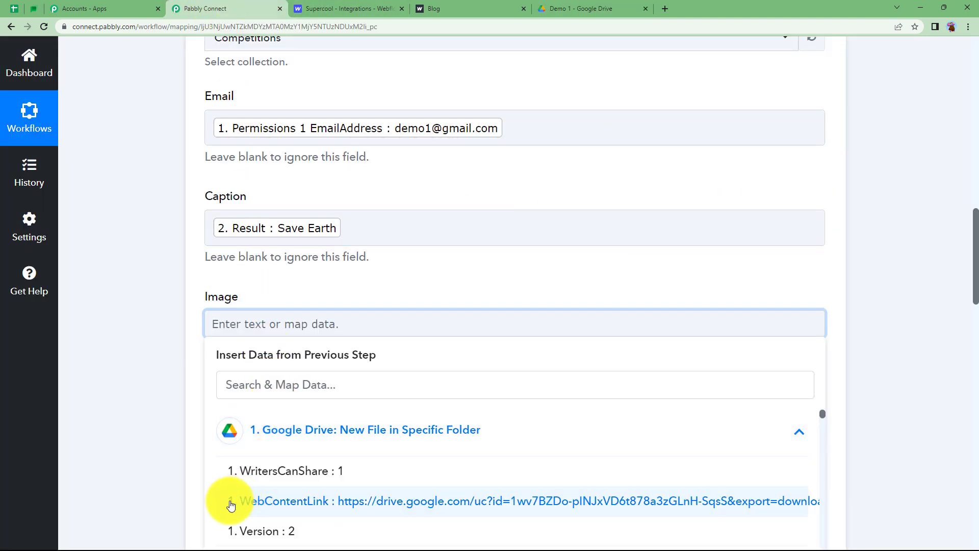
pyautogui.scroll(-1, 114, 447)
pyautogui.scroll(-1, 114, 446)
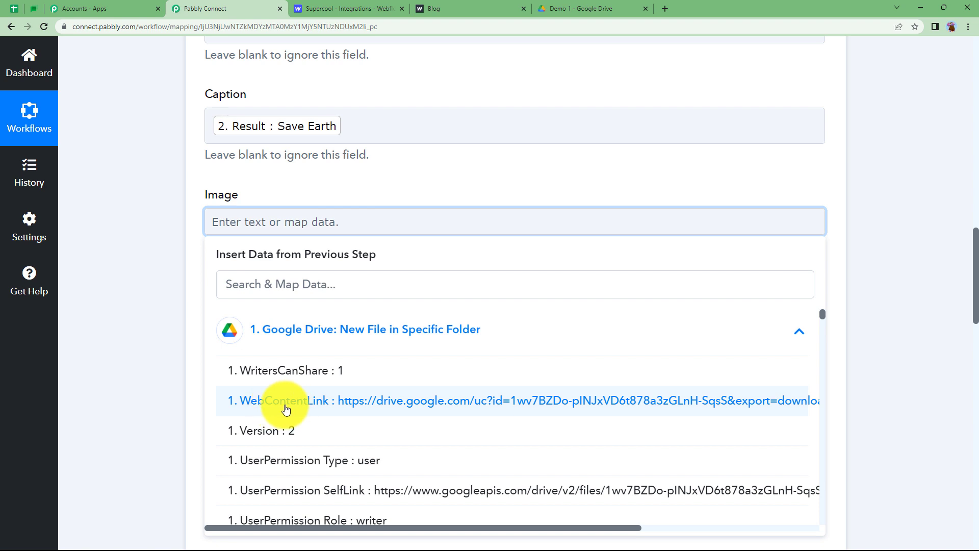
pyautogui.click(286, 410)
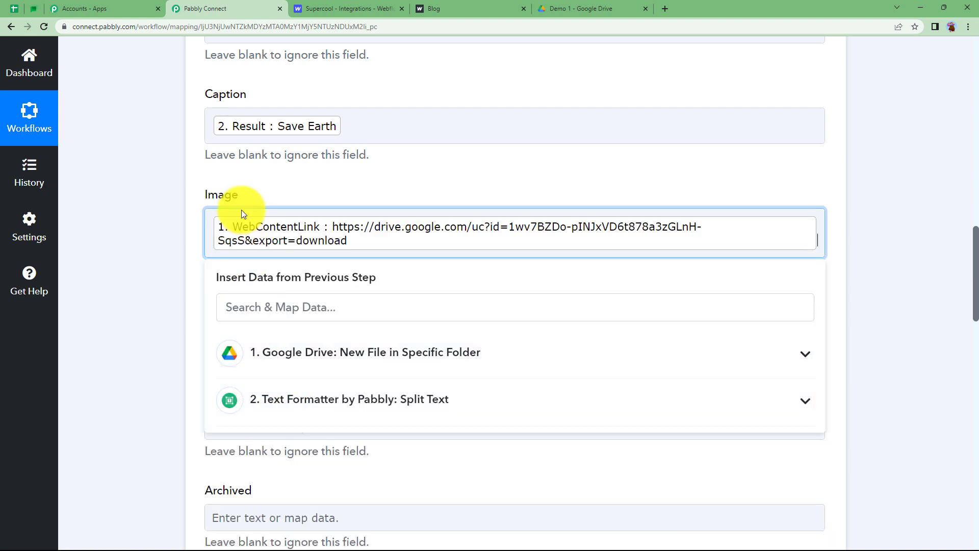
pyautogui.click(155, 242)
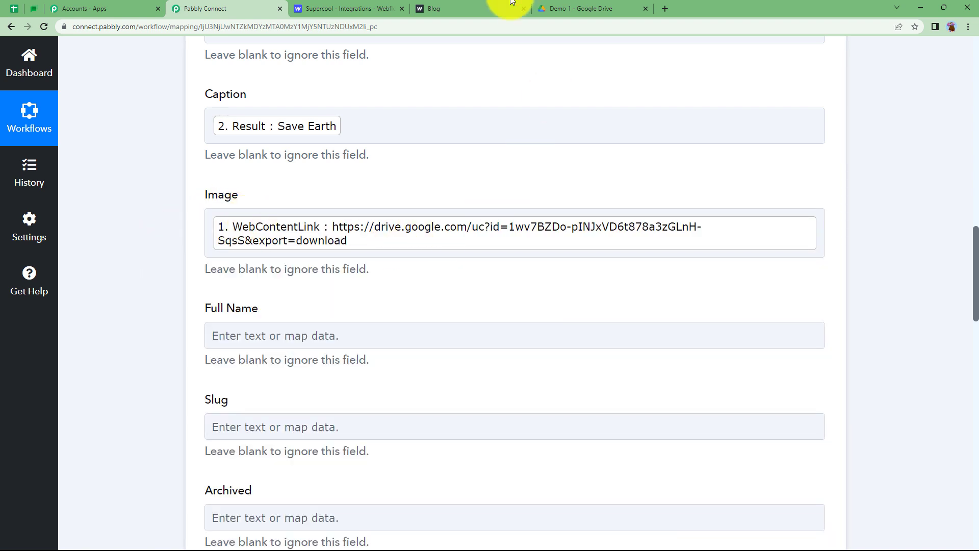
# Check the published blog page, then search the previous steps' data for "Pabbly" and map Permissions 3 Name into the Full Name field
pyautogui.click(486, 5)
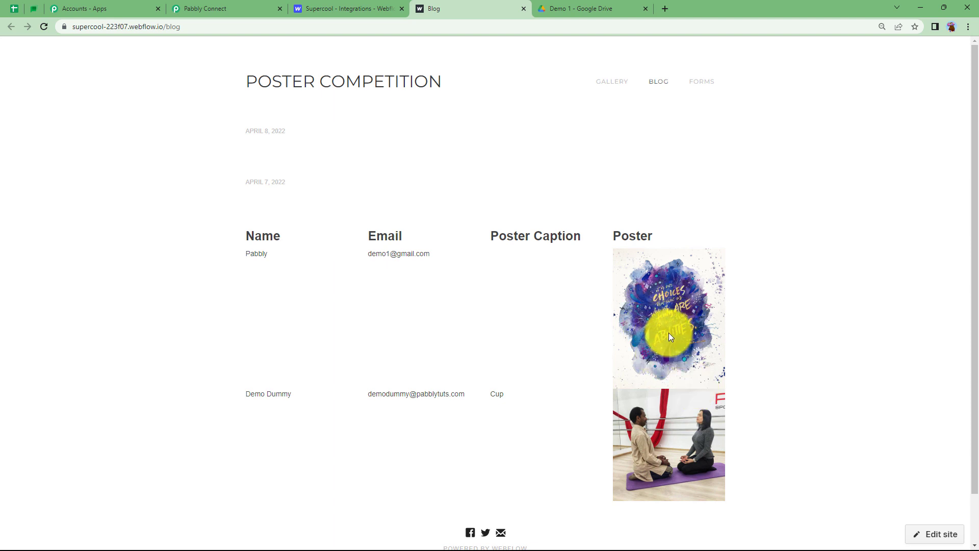
pyautogui.click(241, 8)
pyautogui.scroll(-1, 204, 278)
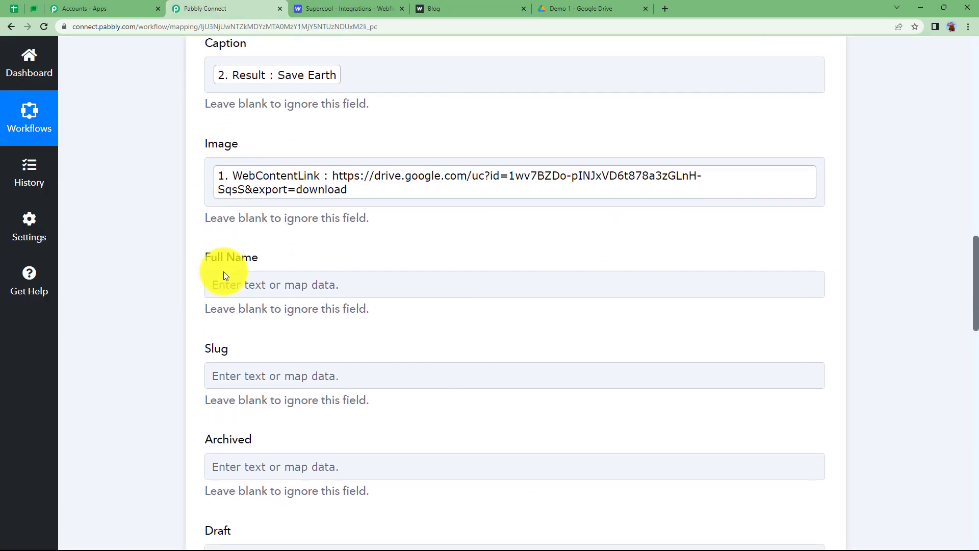
pyautogui.click(226, 278)
pyautogui.click(268, 352)
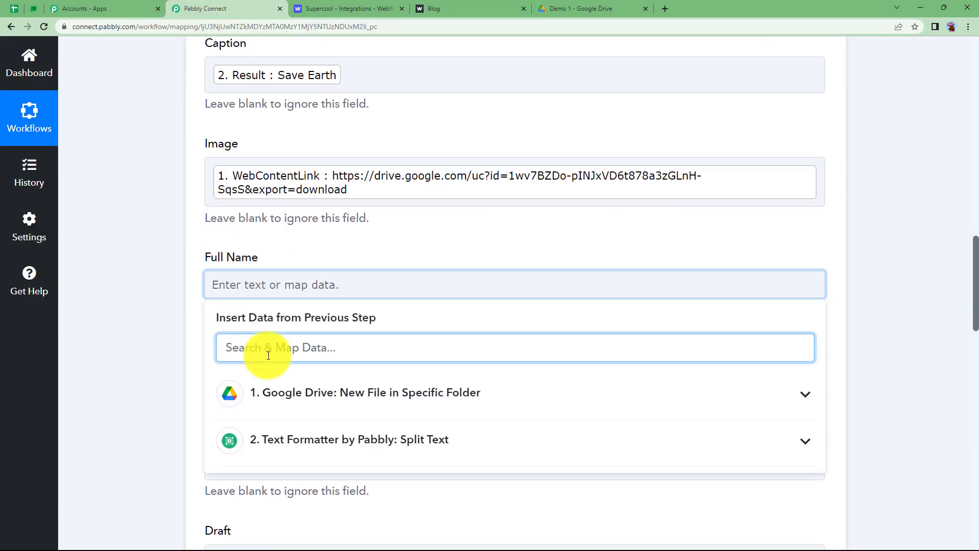
pyautogui.write('Pa')
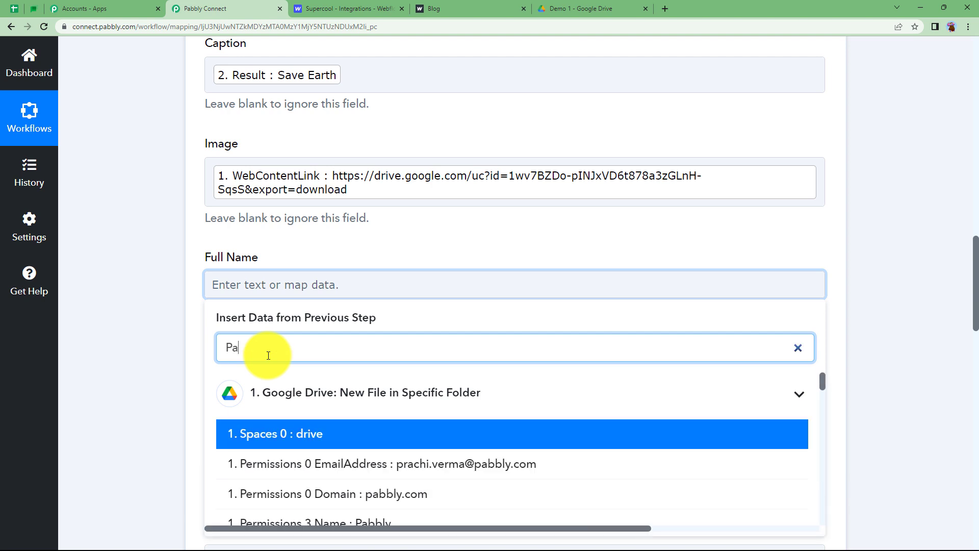
pyautogui.write('bbly')
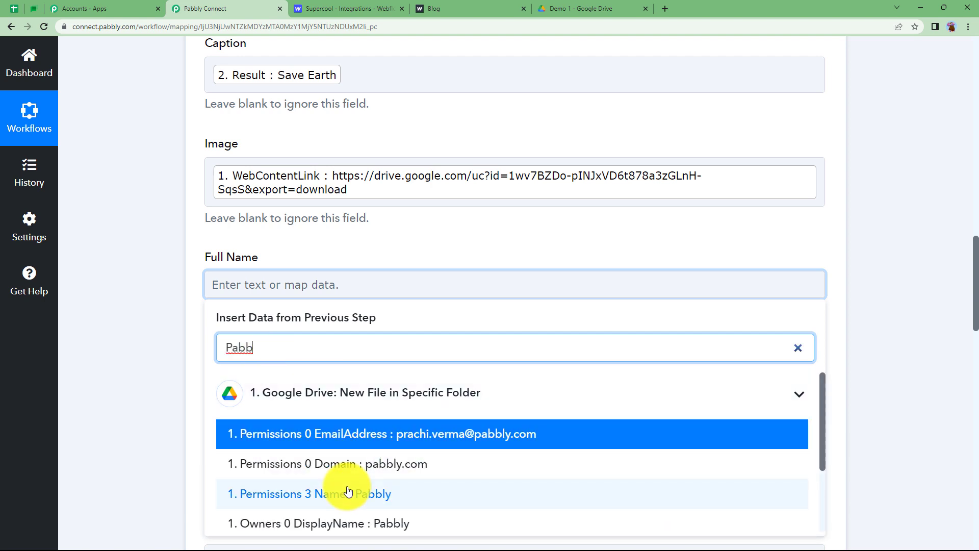
pyautogui.click(347, 490)
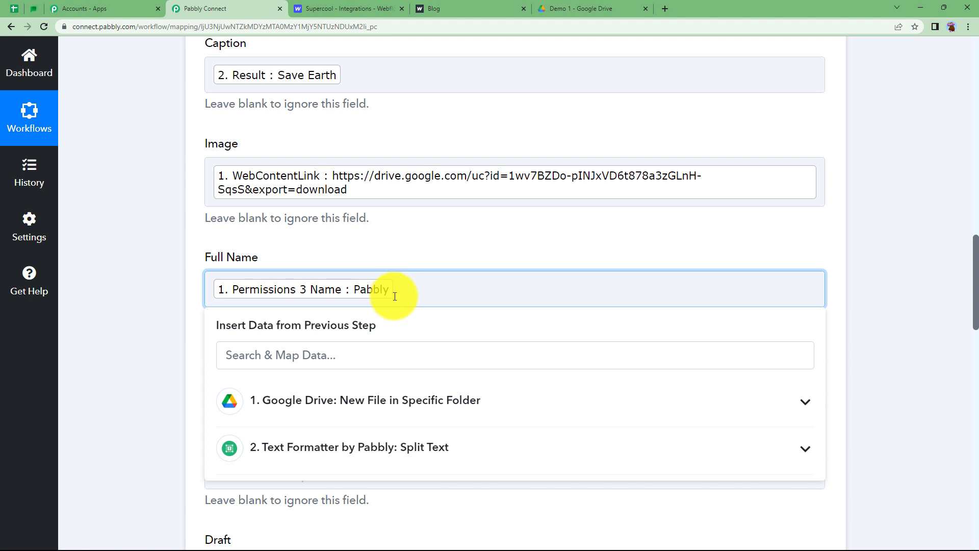
pyautogui.click(131, 380)
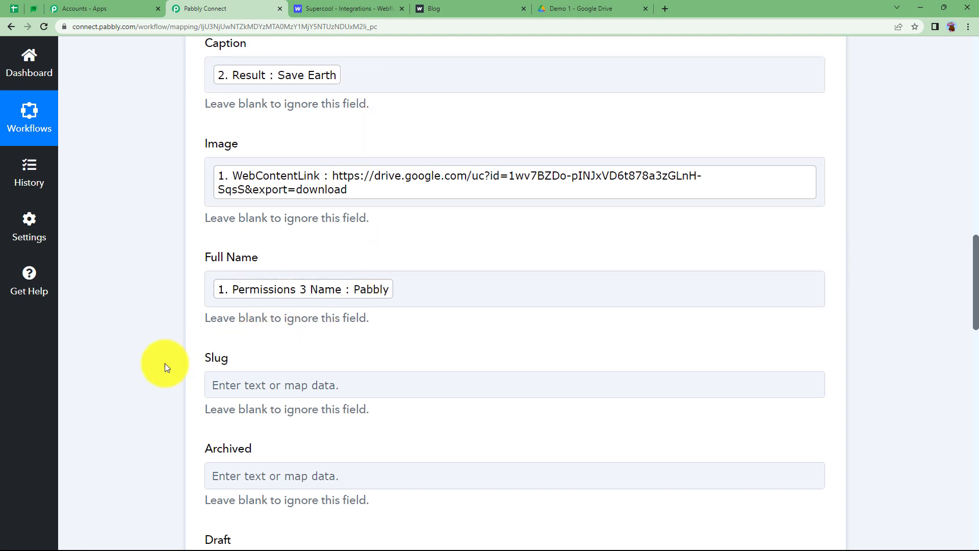
# Set both the Archived and Draft fields to false
pyautogui.scroll(-9, 146, 363)
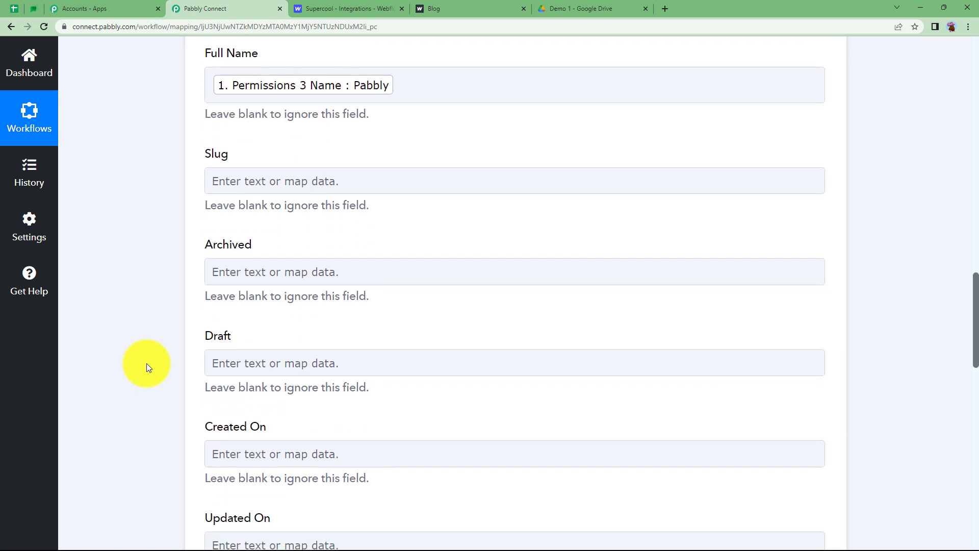
pyautogui.scroll(4, 146, 363)
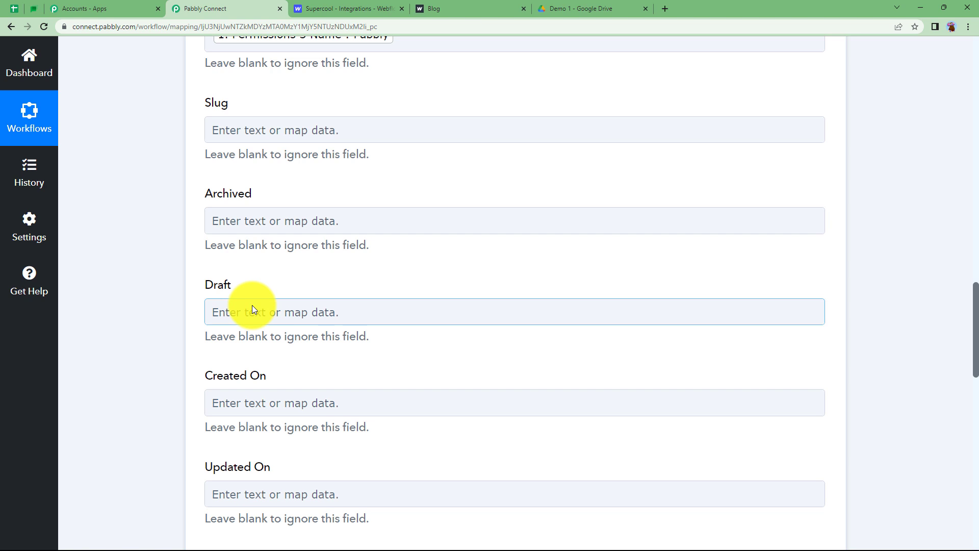
pyautogui.click(293, 225)
pyautogui.write('false')
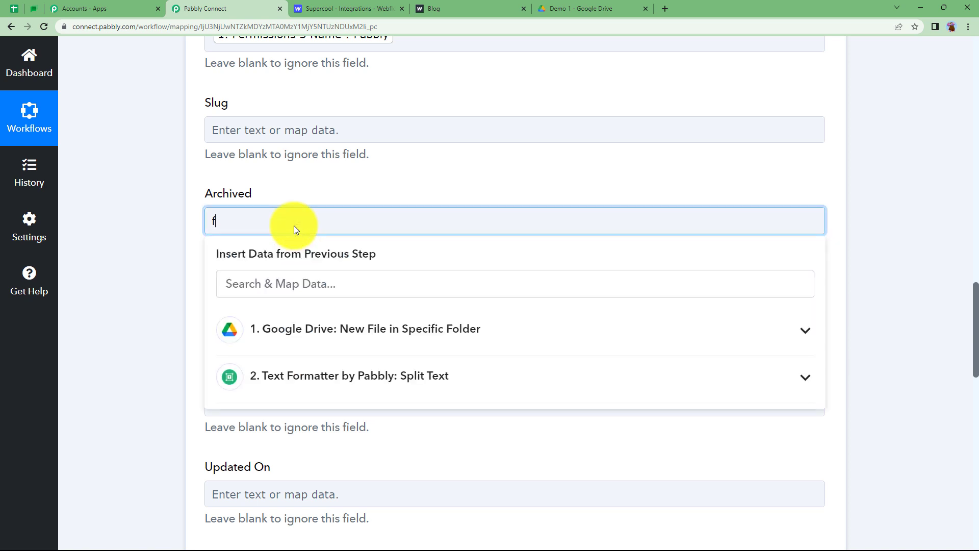
pyautogui.click(290, 180)
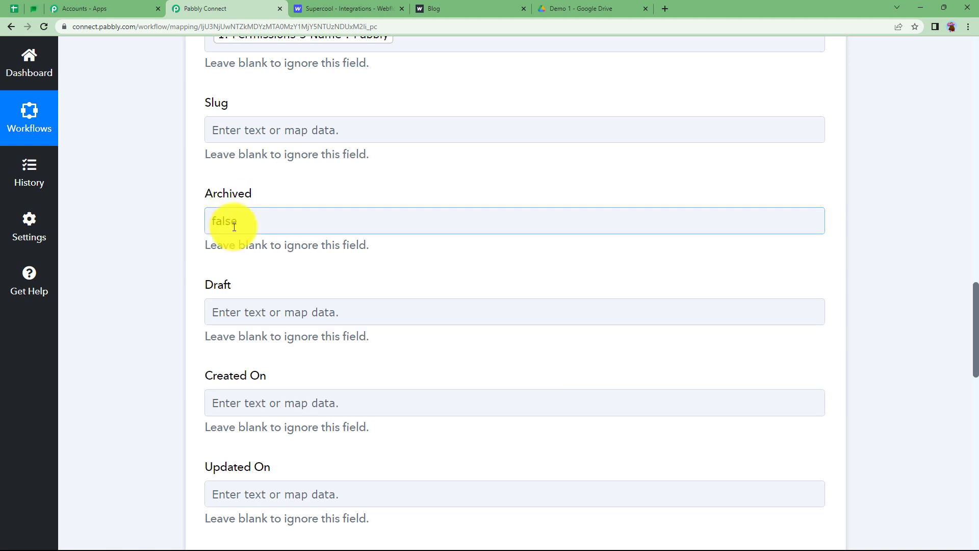
pyautogui.moveTo(241, 227); pyautogui.dragTo(199, 223)
pyautogui.hotkey('ctrl', 'c')
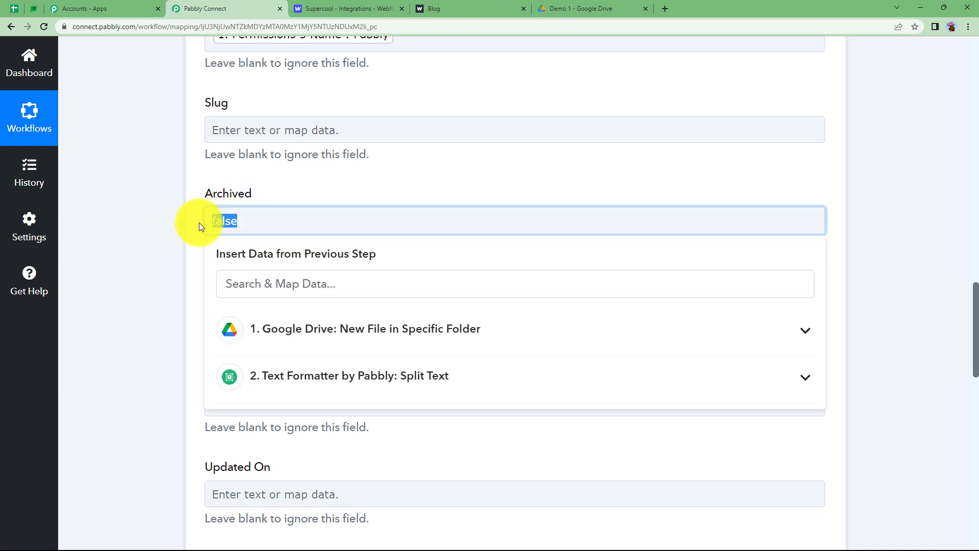
pyautogui.click(237, 311)
pyautogui.hotkey('ctrl', 'v')
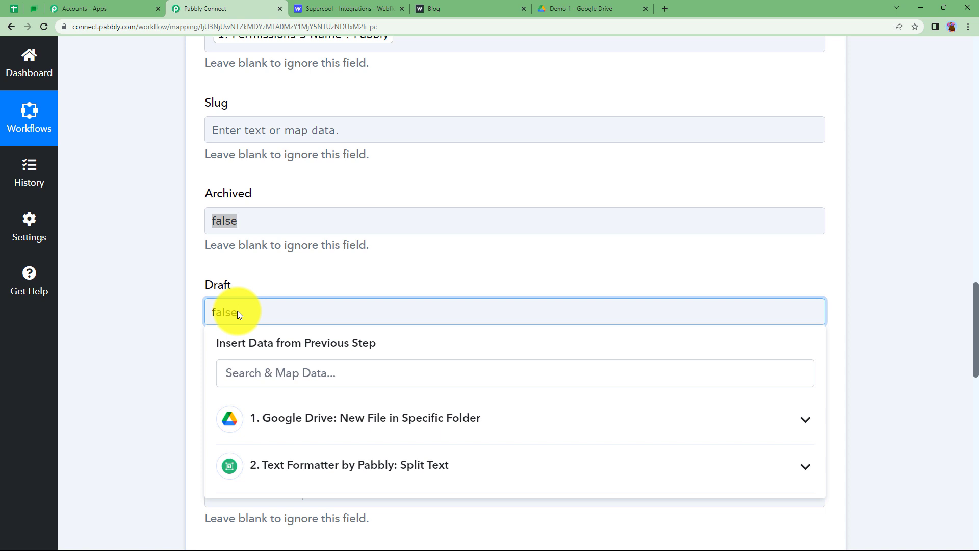
pyautogui.click(148, 326)
# Save the Webflow Create Live Item action and send a test request
pyautogui.scroll(-5, 181, 322)
pyautogui.scroll(-3, 181, 322)
pyautogui.scroll(-5, 181, 323)
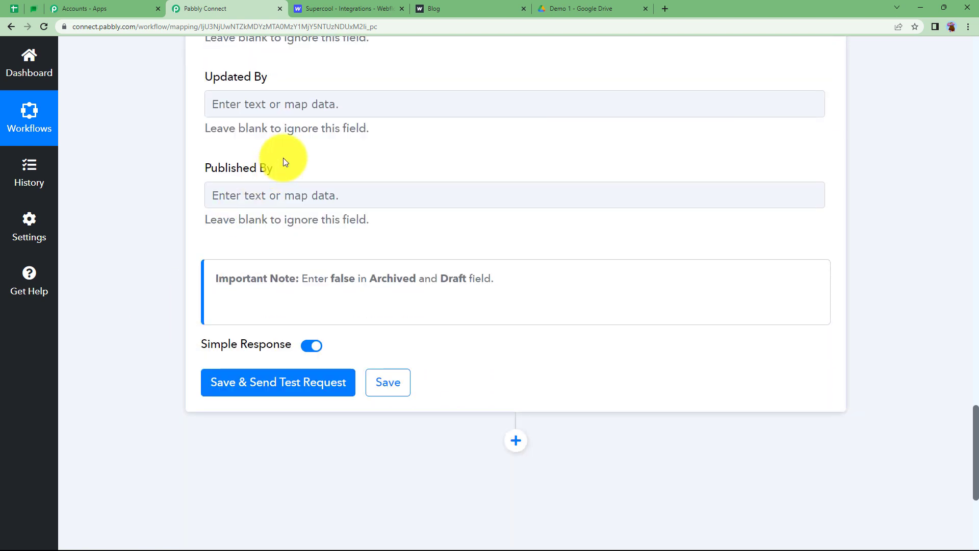
pyautogui.click(237, 382)
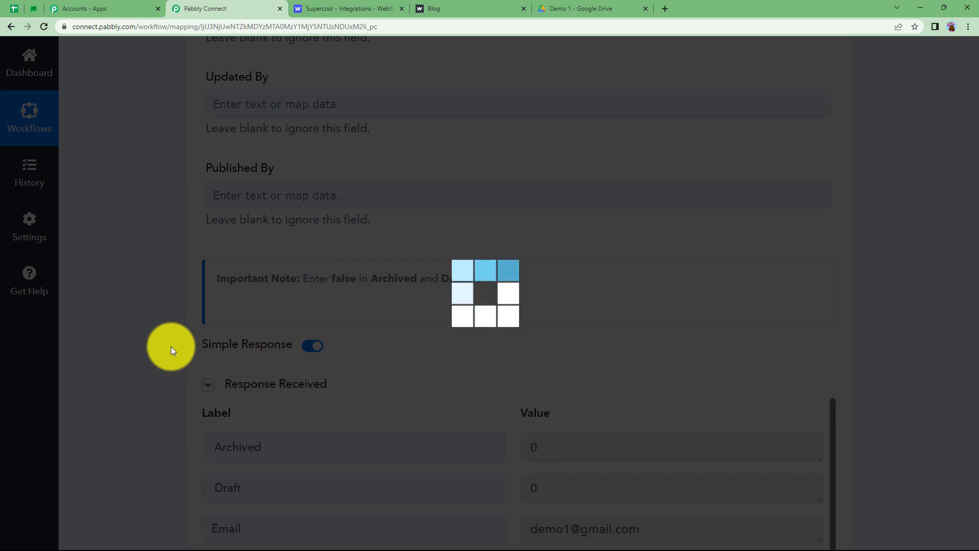
# Examine the labels and values in the test response received from Webflow, and review the mapped fields and workflow steps
pyautogui.scroll(-3, 171, 347)
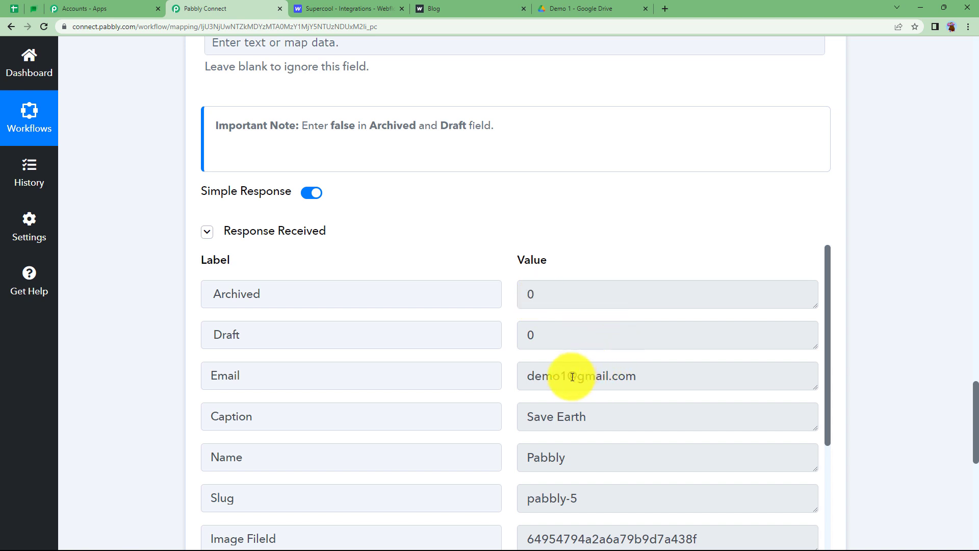
pyautogui.scroll(-2, 572, 374)
pyautogui.scroll(-1, 571, 352)
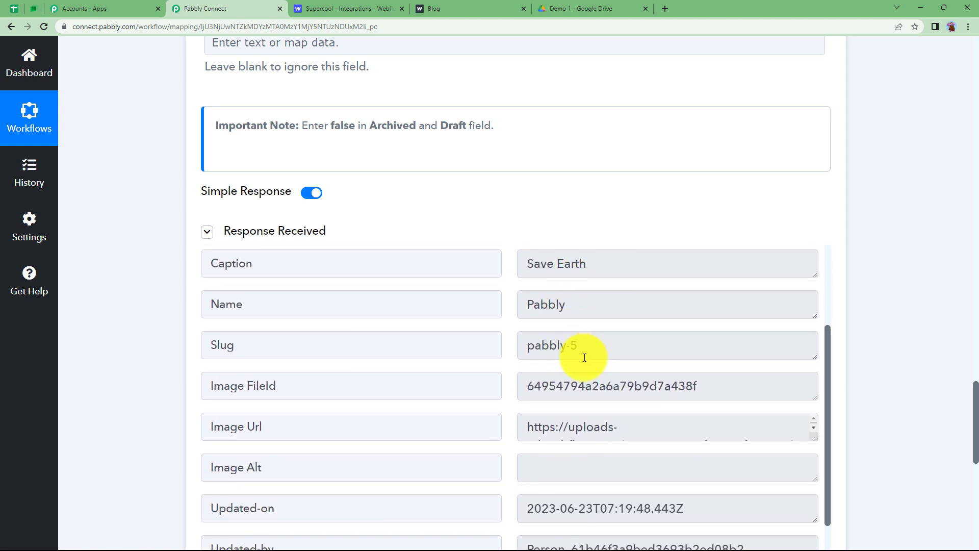
pyautogui.scroll(-4, 581, 357)
pyautogui.scroll(-1, 582, 356)
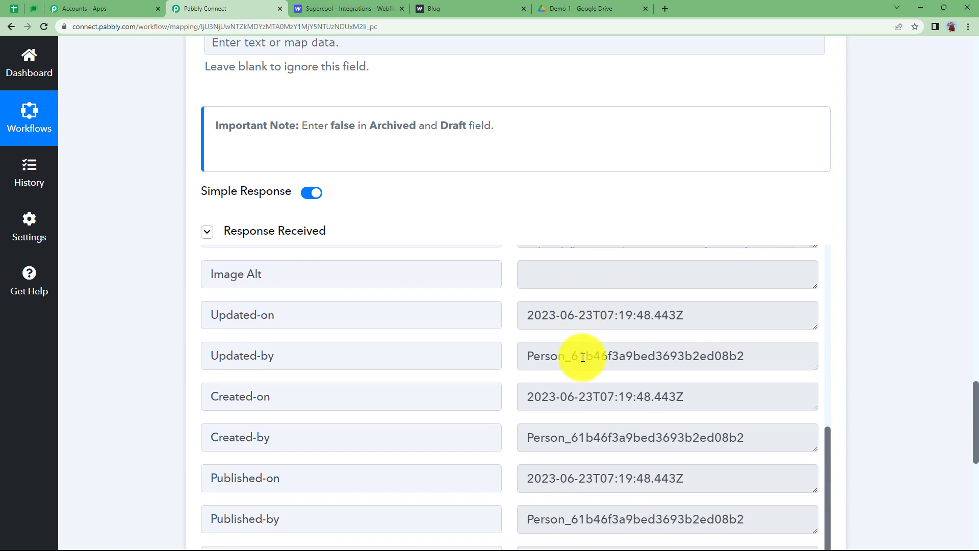
pyautogui.scroll(7, 566, 370)
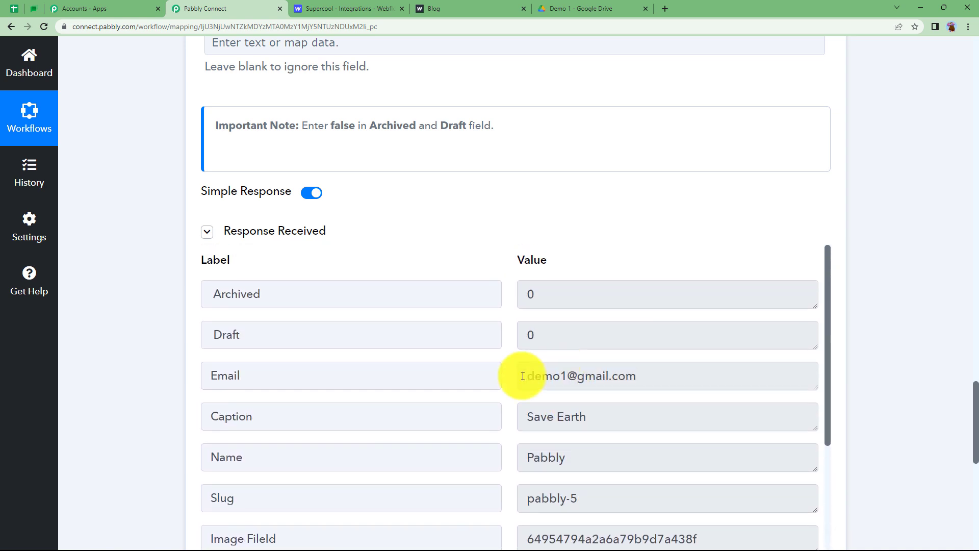
pyautogui.scroll(5, 194, 360)
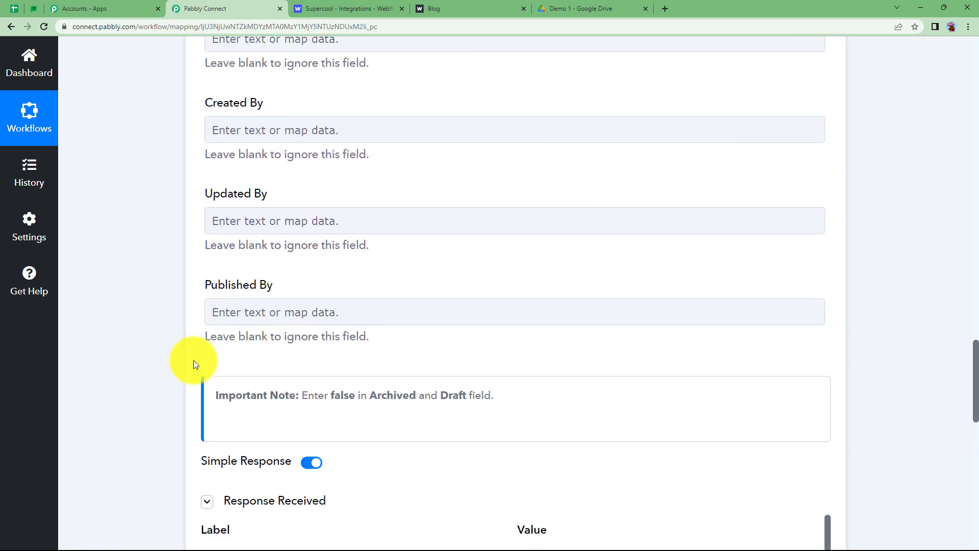
pyautogui.scroll(20, 193, 360)
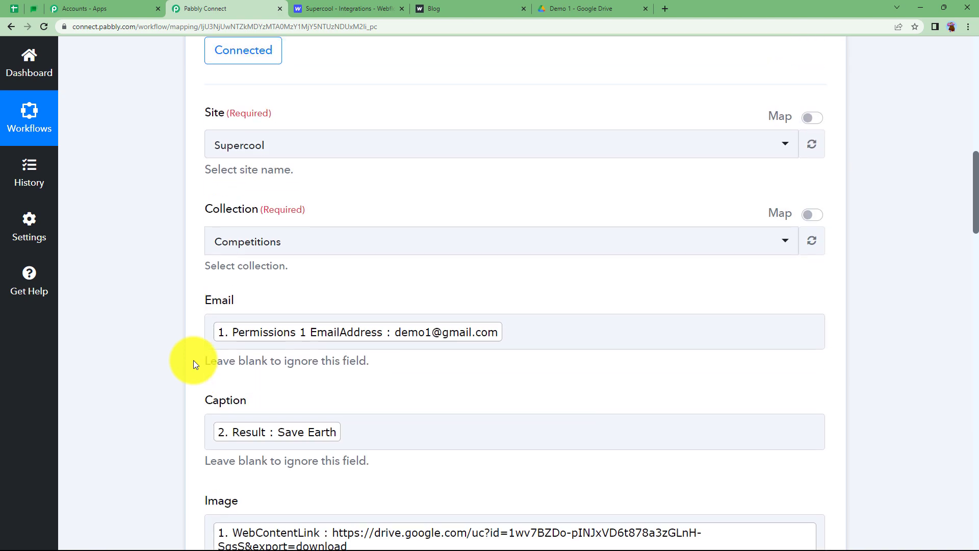
pyautogui.scroll(15, 193, 360)
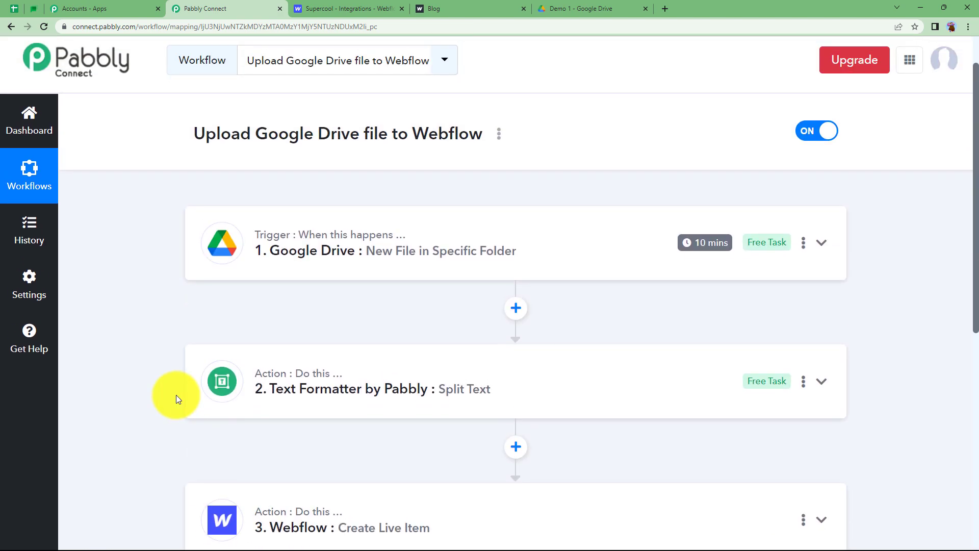
# Reload the published Poster Competition blog page and compare its newest entry with the file in Google Drive's Demo 1 folder
pyautogui.click(480, 7)
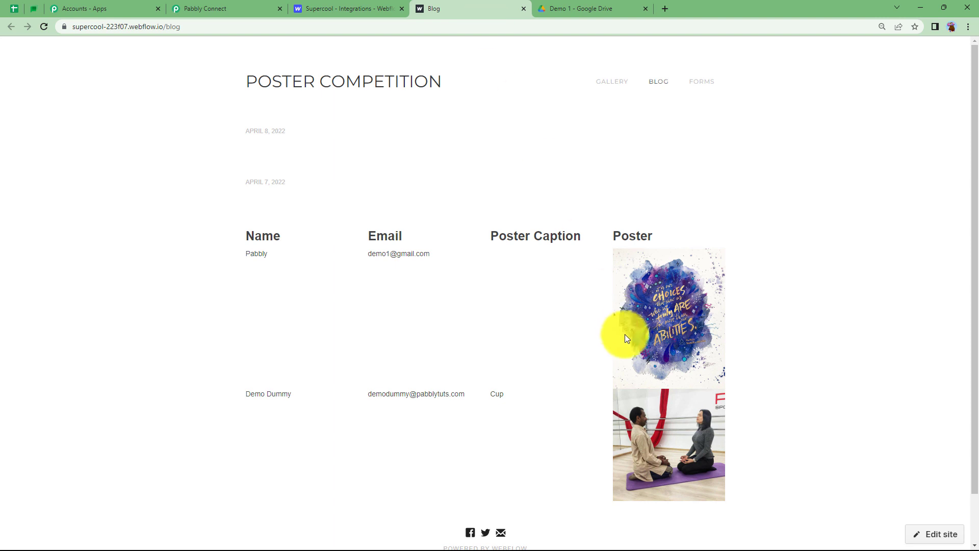
pyautogui.click(42, 27)
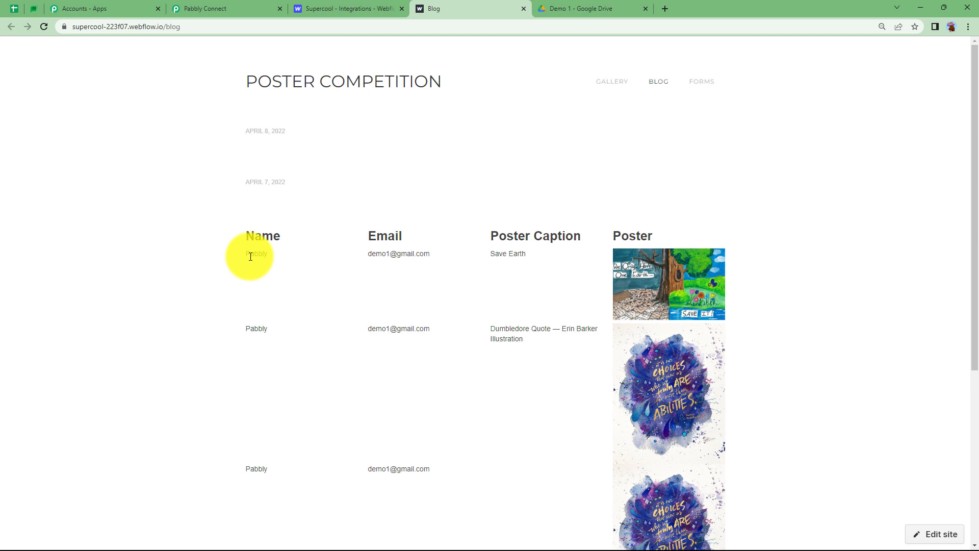
pyautogui.click(576, 7)
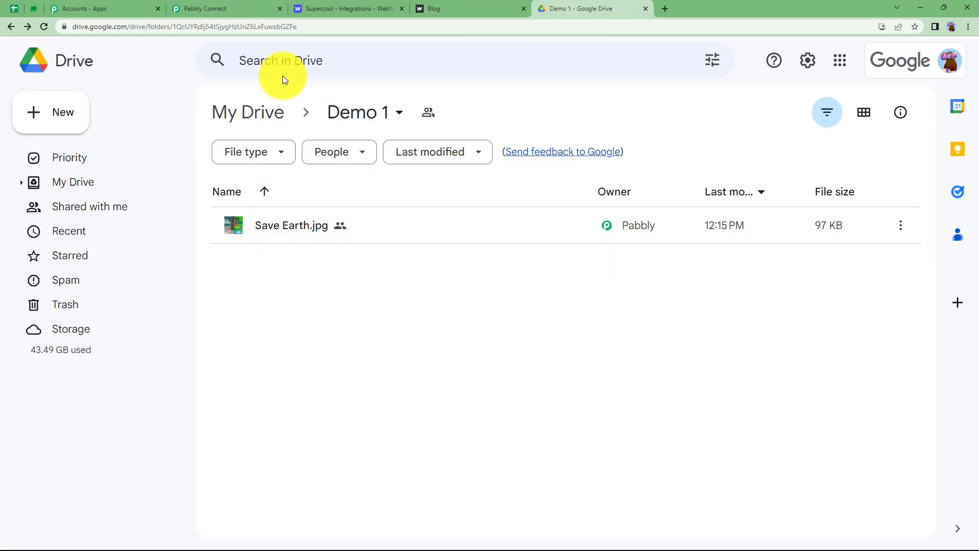
pyautogui.click(462, 8)
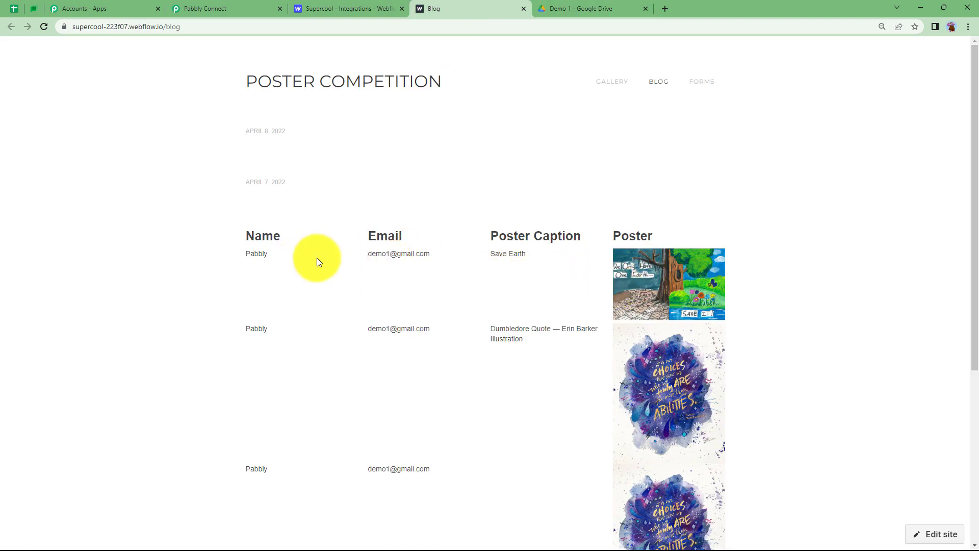
# Switch back to Pabbly Connect and review the steps of the Upload Google Drive file to Webflow workflow
pyautogui.click(158, 7)
pyautogui.click(196, 8)
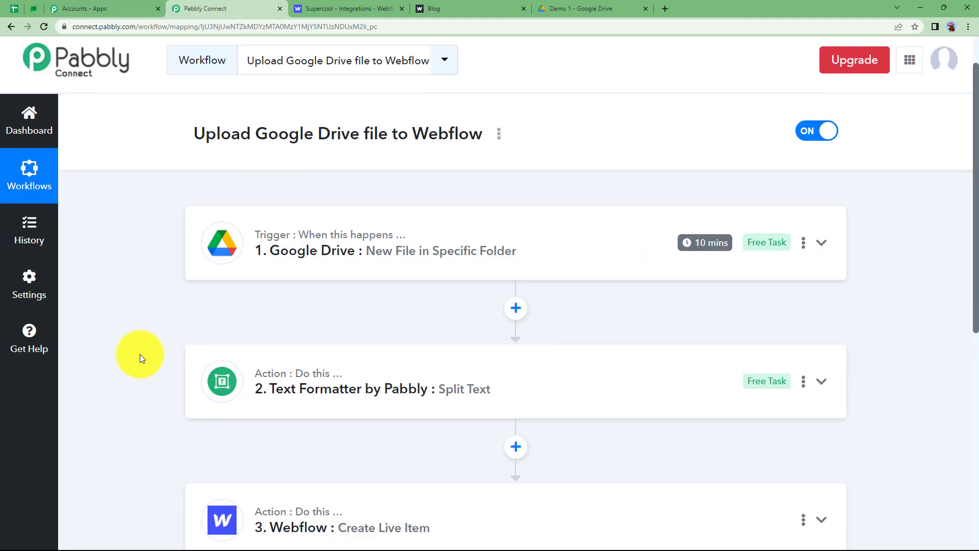
pyautogui.scroll(-2, 140, 354)
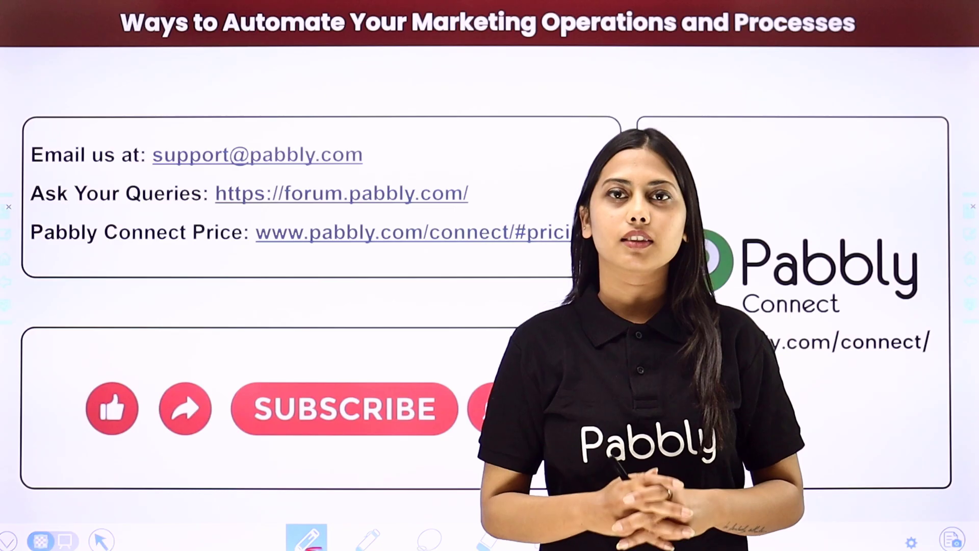